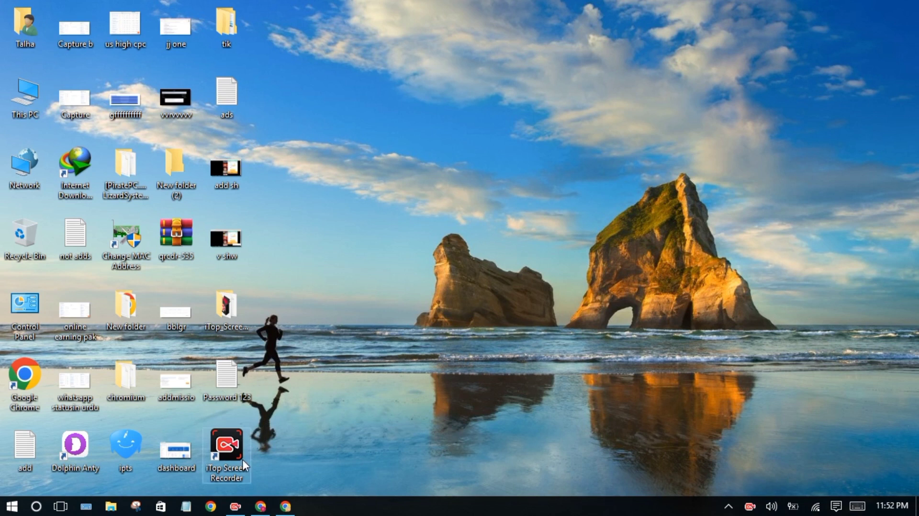
Step: Open the learnwithtalha.com details from the Google AdSense site list and expand the Connect your site section
click(261, 512)
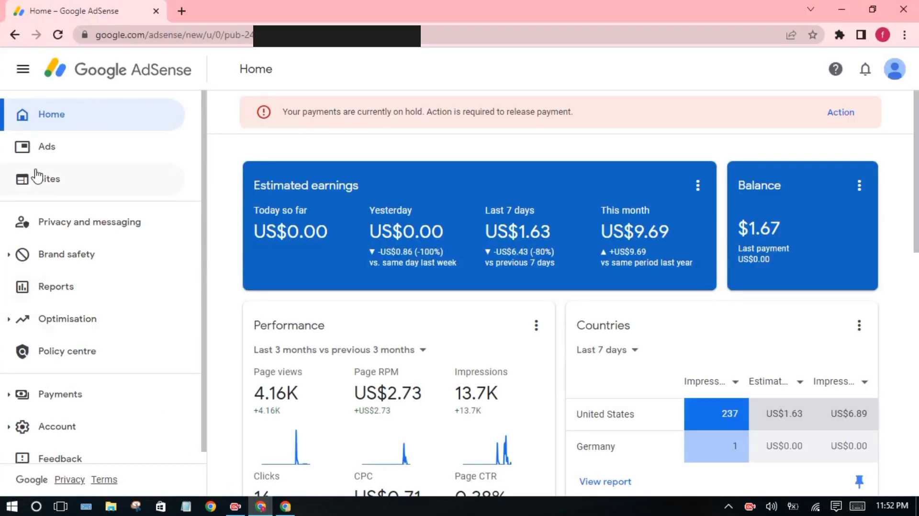
click(38, 178)
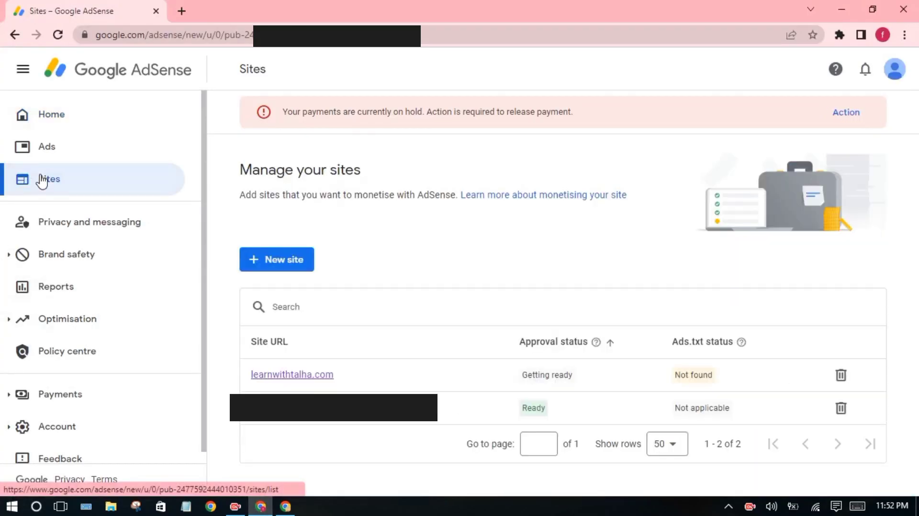
click(277, 376)
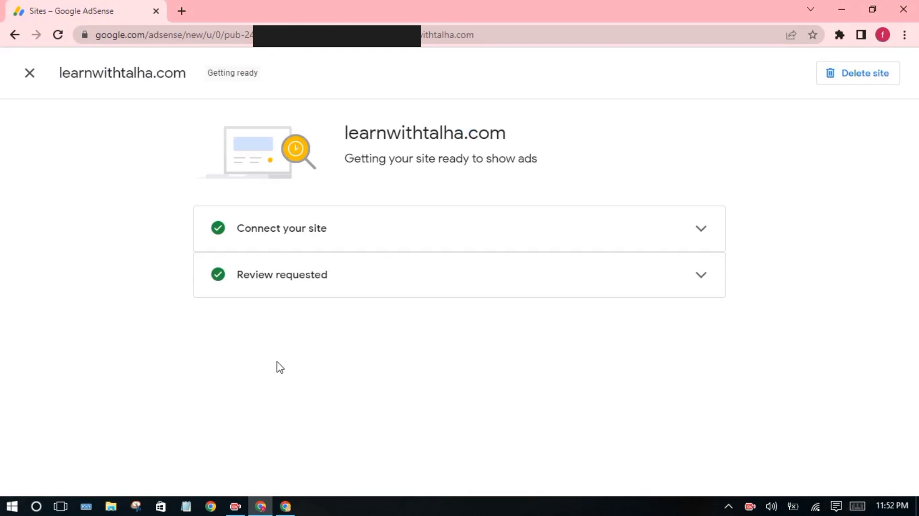
click(301, 247)
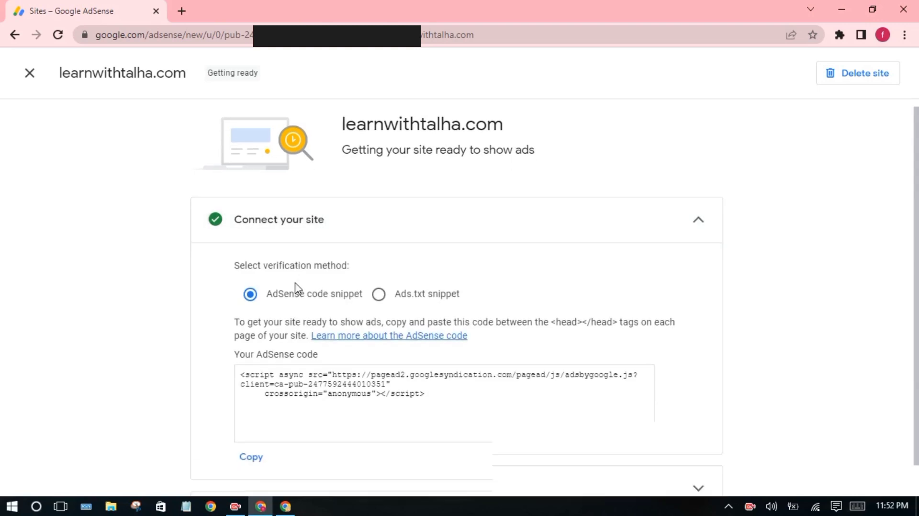
scroll(297, 288, down, 1)
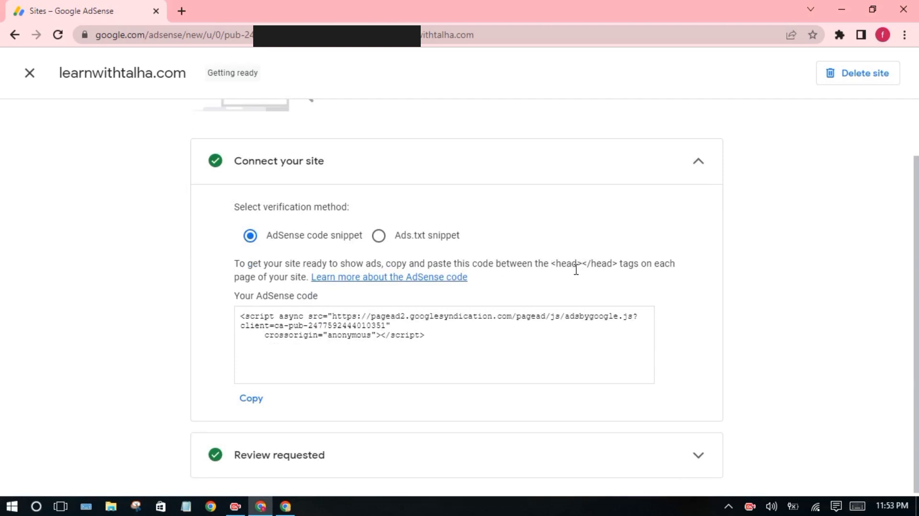
Step: View the Ads.txt snippet verification method, return to the AdSense code snippet method and copy its code
click(378, 235)
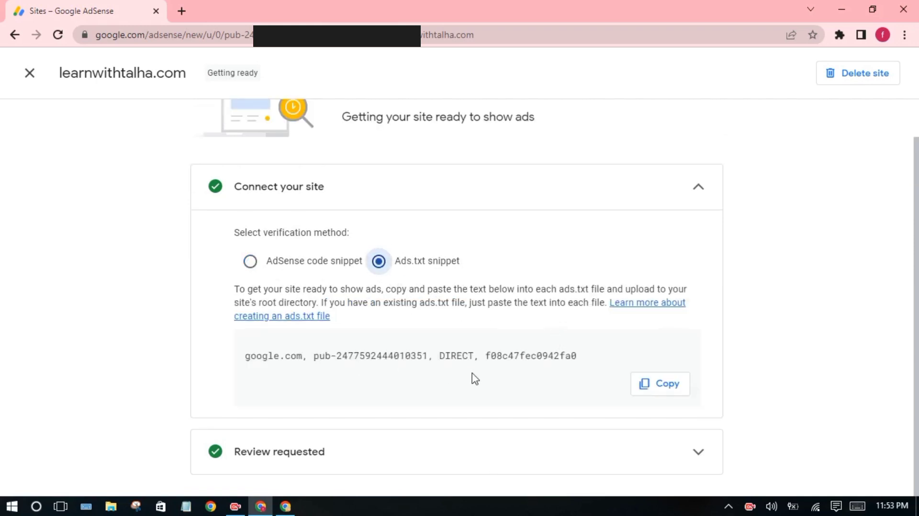
click(842, 9)
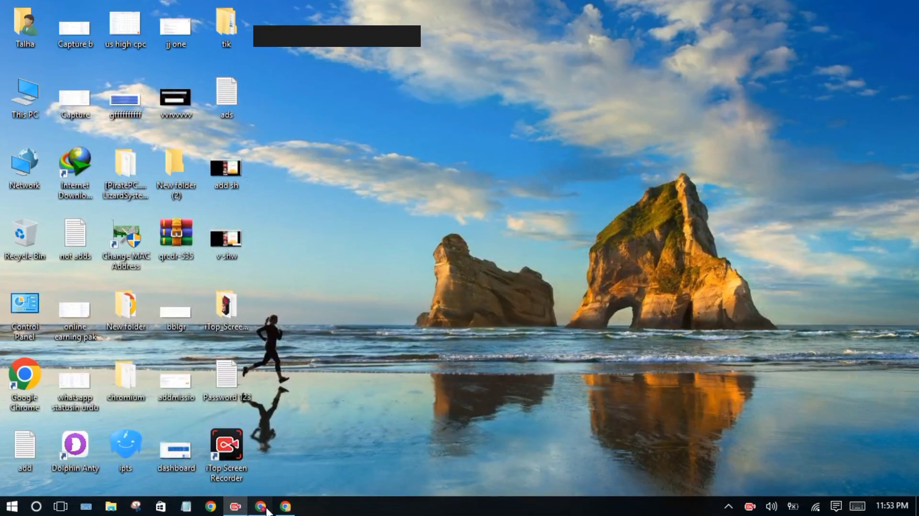
click(261, 507)
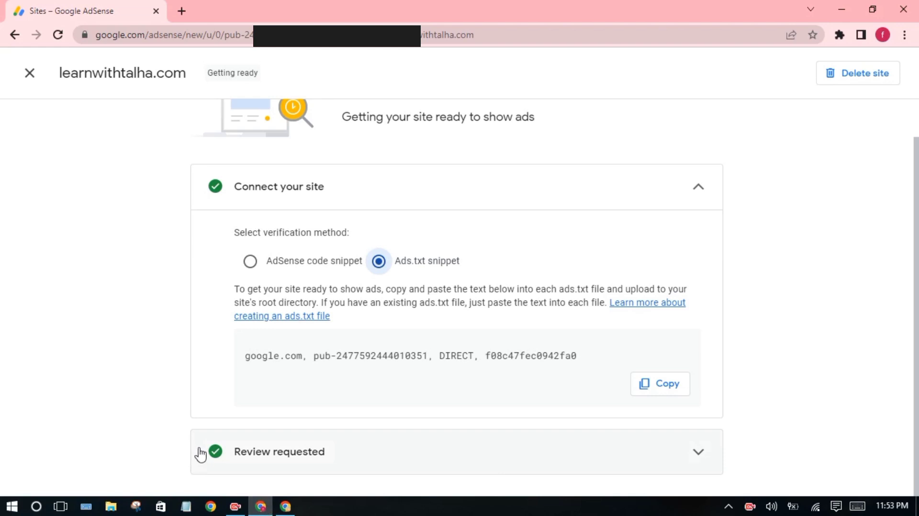
click(250, 262)
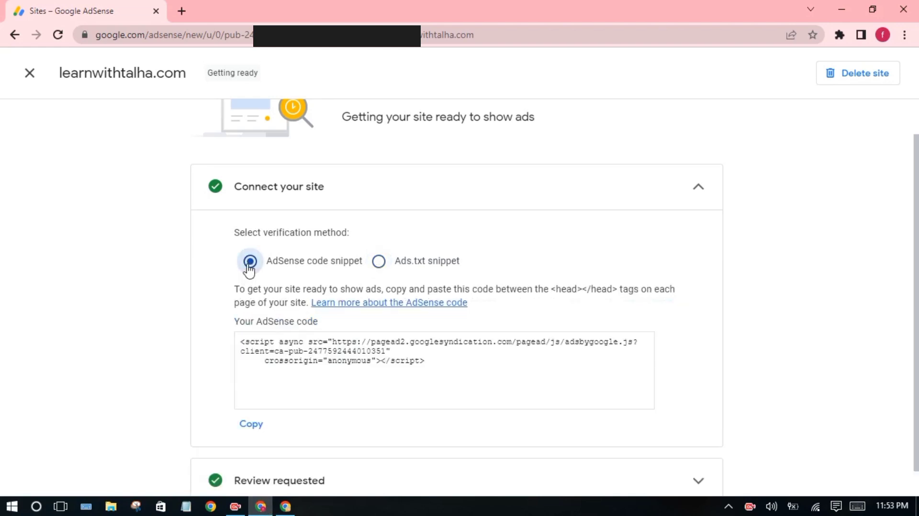
click(252, 425)
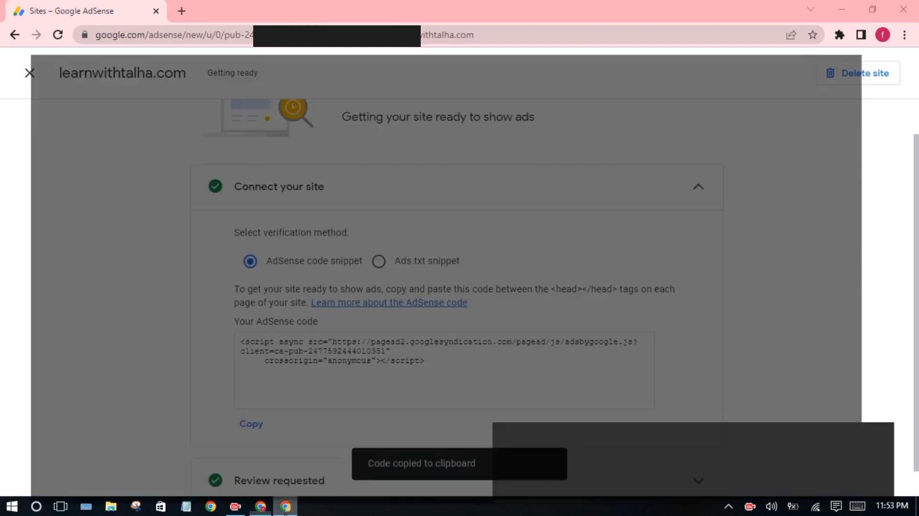
Step: Switch to the Hostinger panel and open the management dashboard of the Premium Web Hosting plan
click(285, 506)
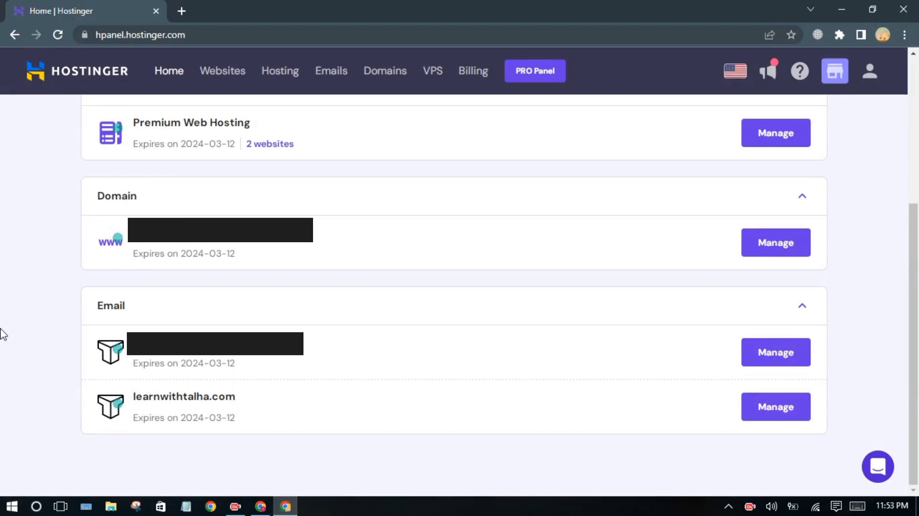
scroll(3, 334, up, 2)
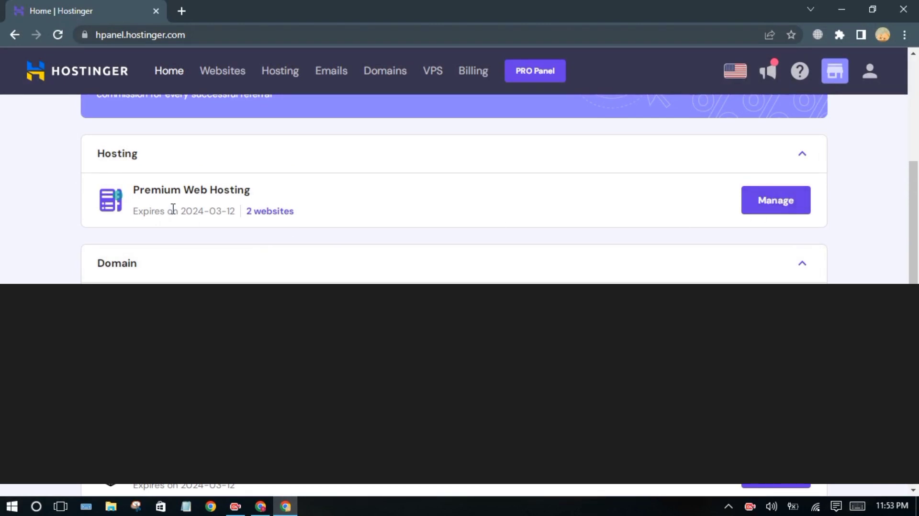
drag(180, 193, 234, 193)
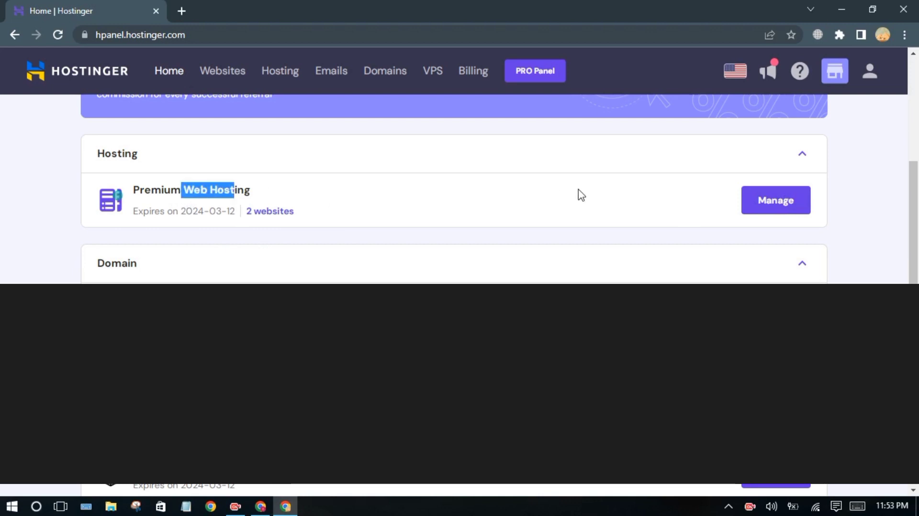
click(770, 204)
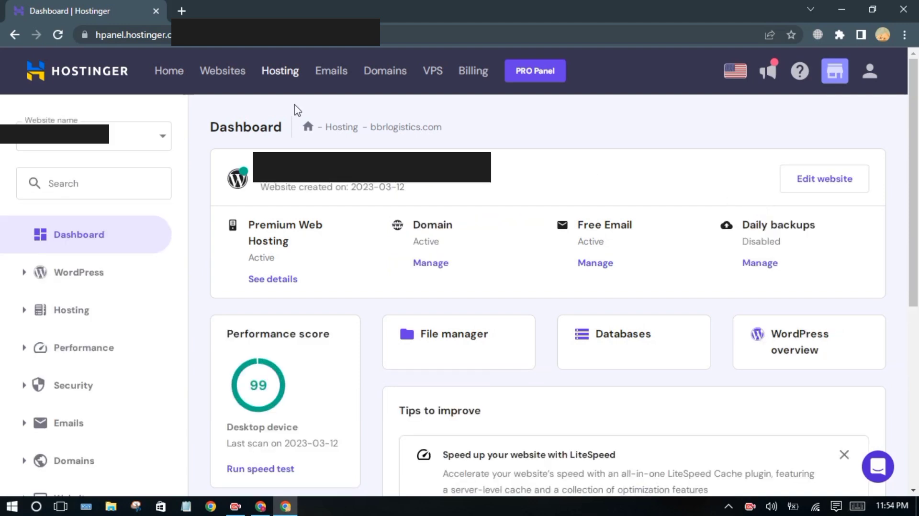
Step: Select learnwithtalha.com as the website to manage in the hosting dashboard
click(148, 139)
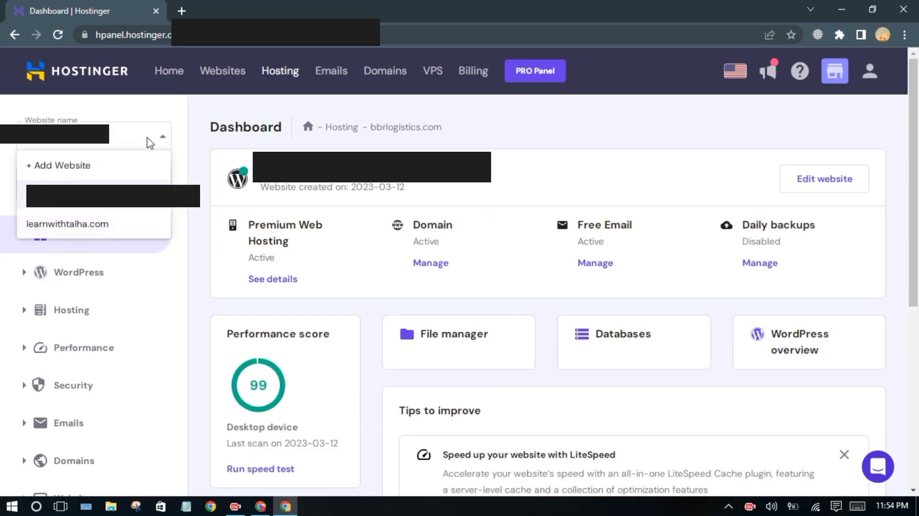
click(69, 224)
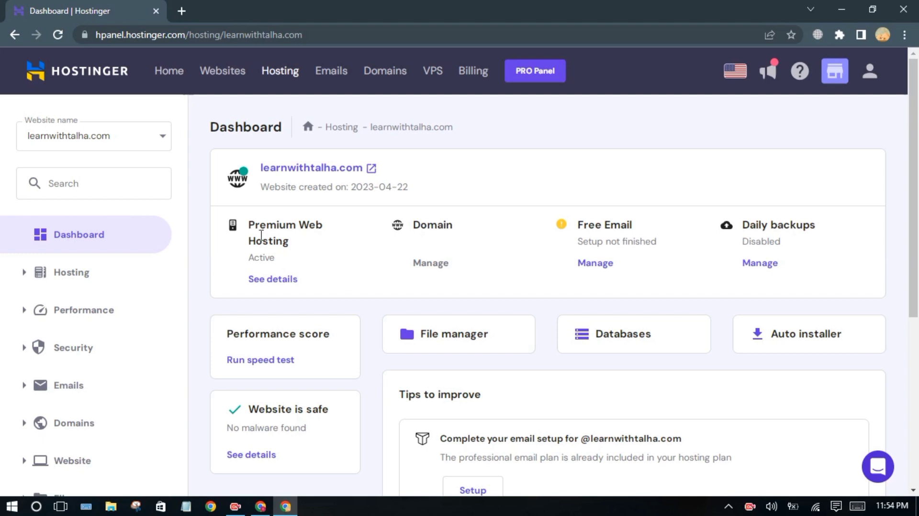
click(136, 146)
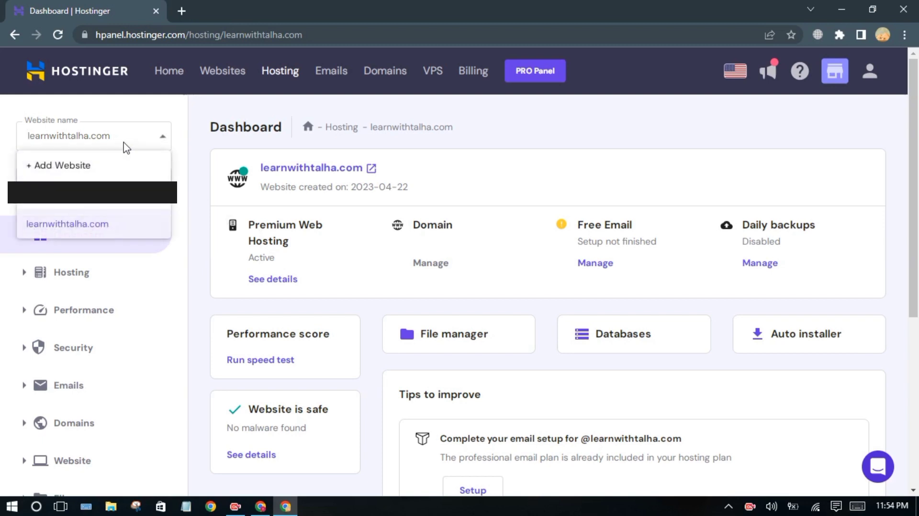
click(129, 146)
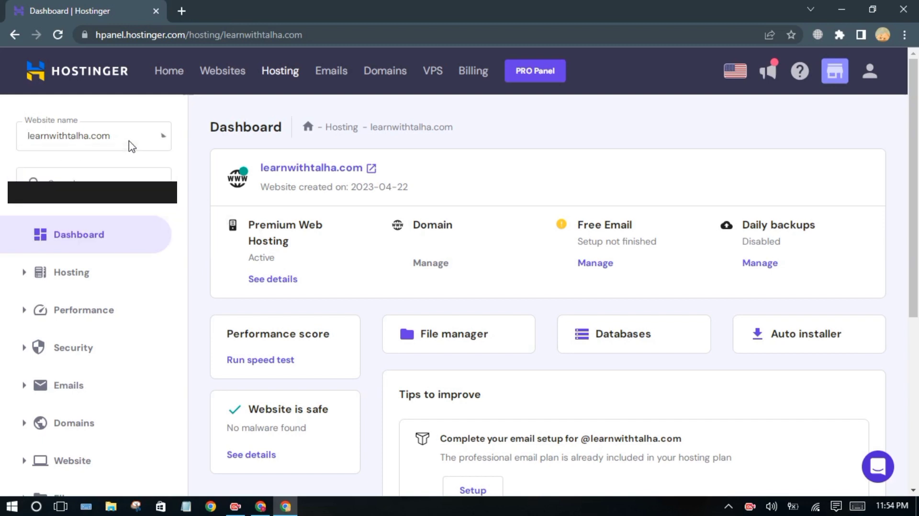
Step: Open the website's file manager and enter the public_html folder
click(434, 348)
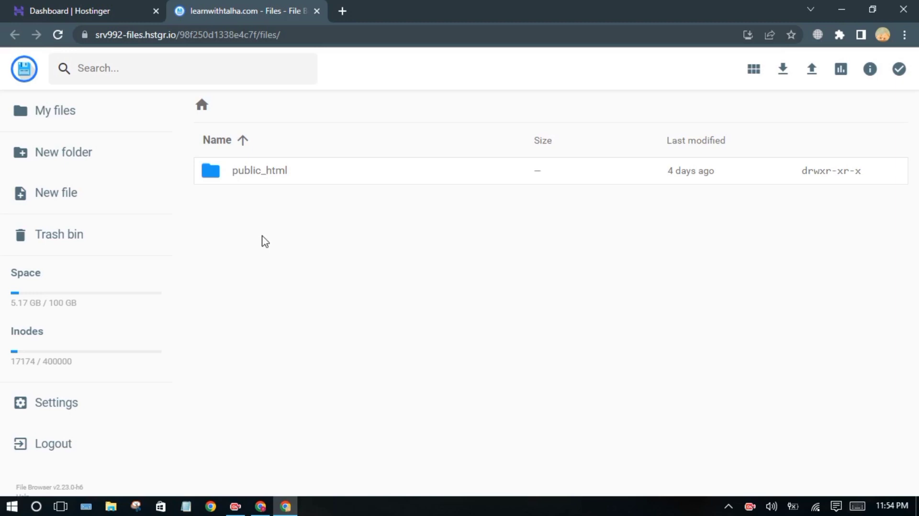
click(273, 178)
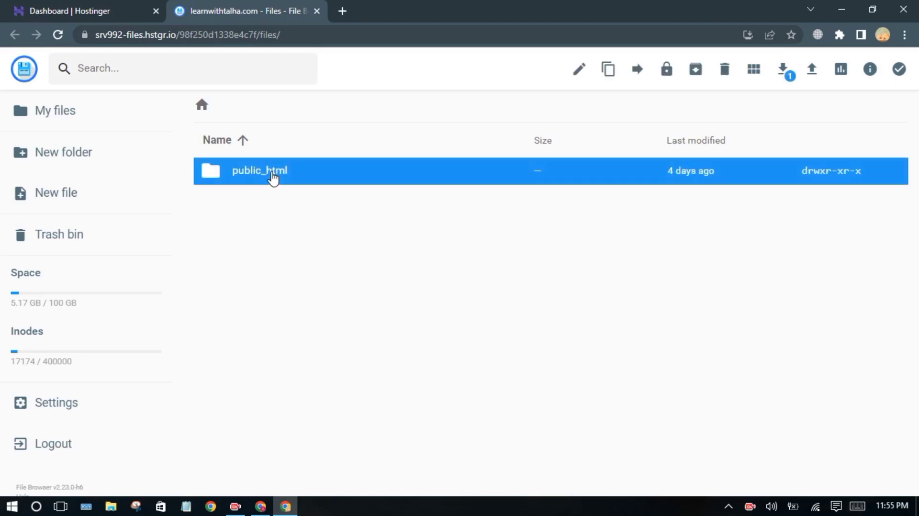
double_click(273, 179)
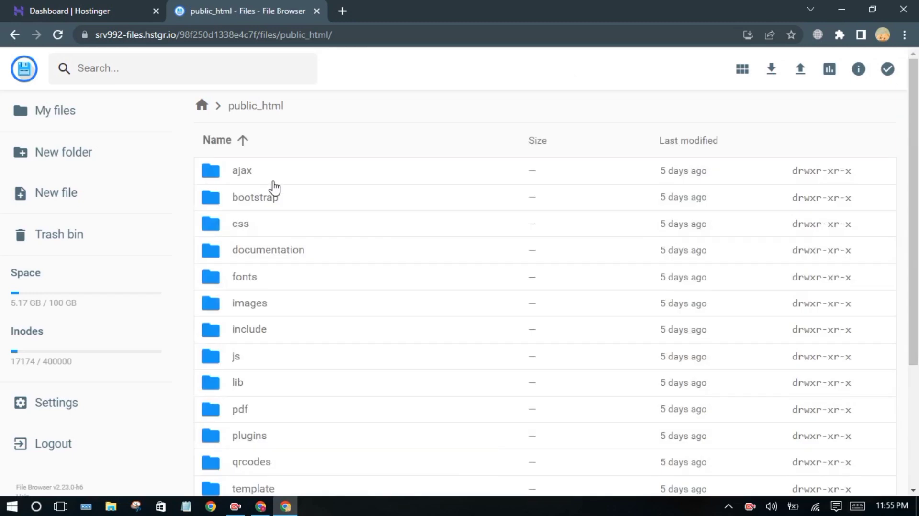
Step: Open index.html from the documentation folder inside public_html in the editor
scroll(271, 225, down, 1)
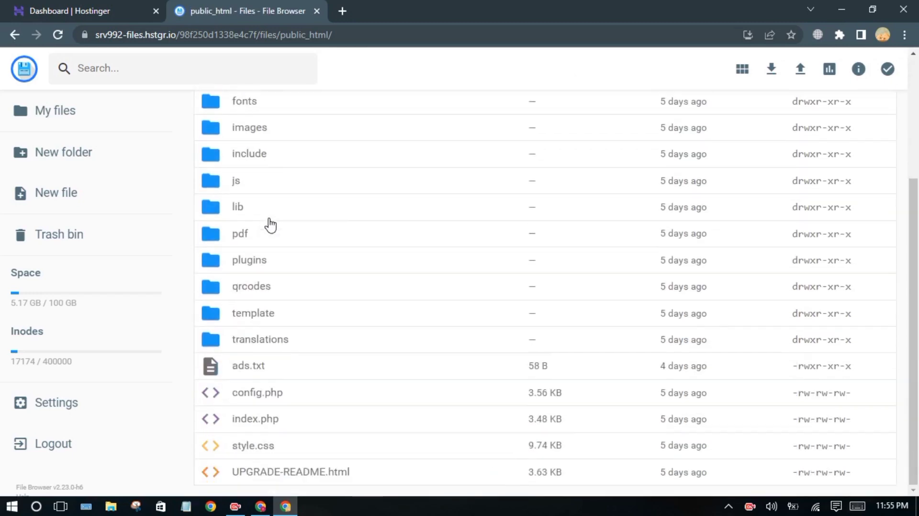
scroll(270, 225, up, 4)
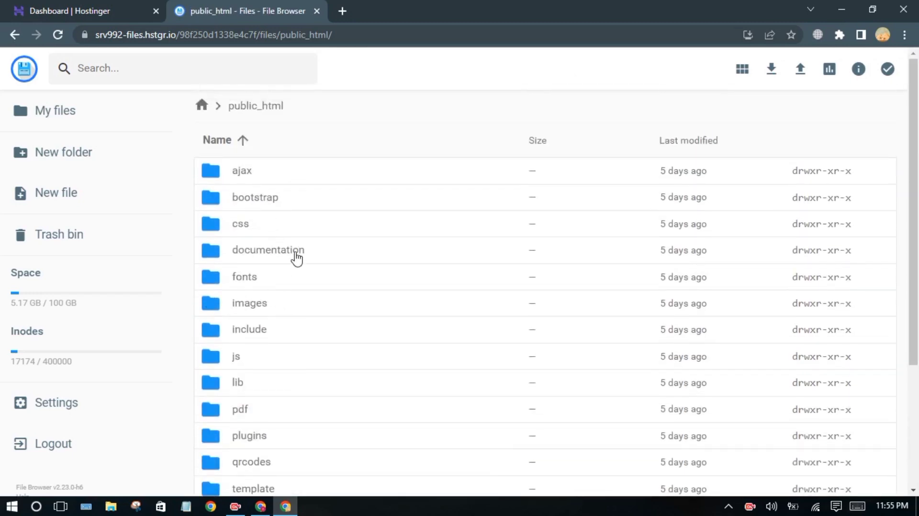
double_click(297, 254)
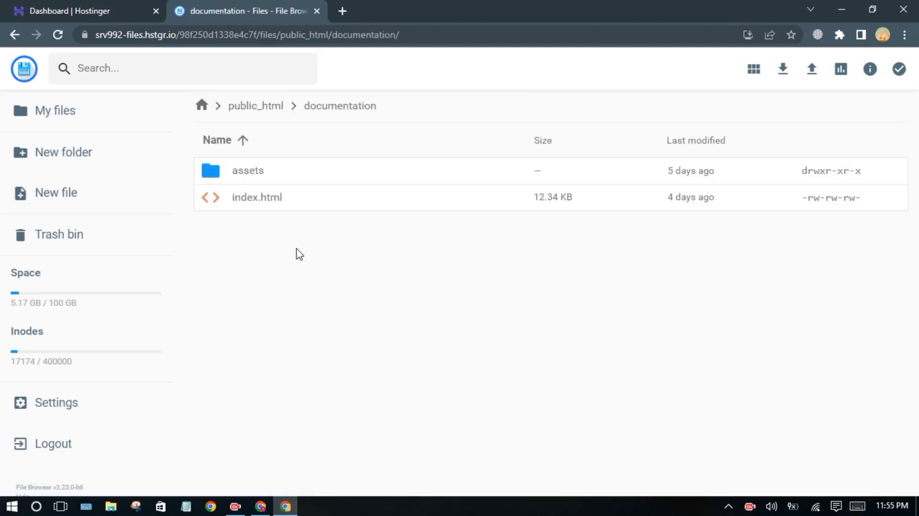
click(262, 206)
double_click(262, 206)
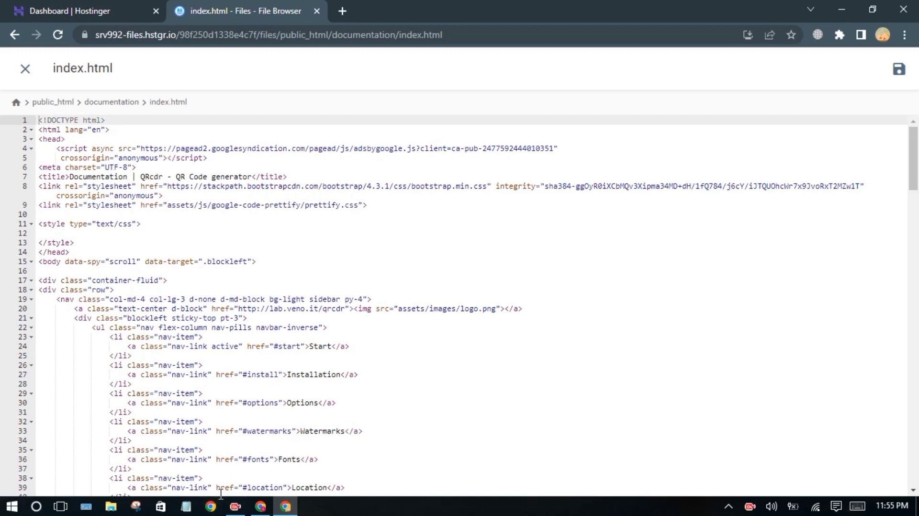
Step: Switch to AdSense, check between which tags the code snippet belongs, and return to the index.html editor
click(259, 508)
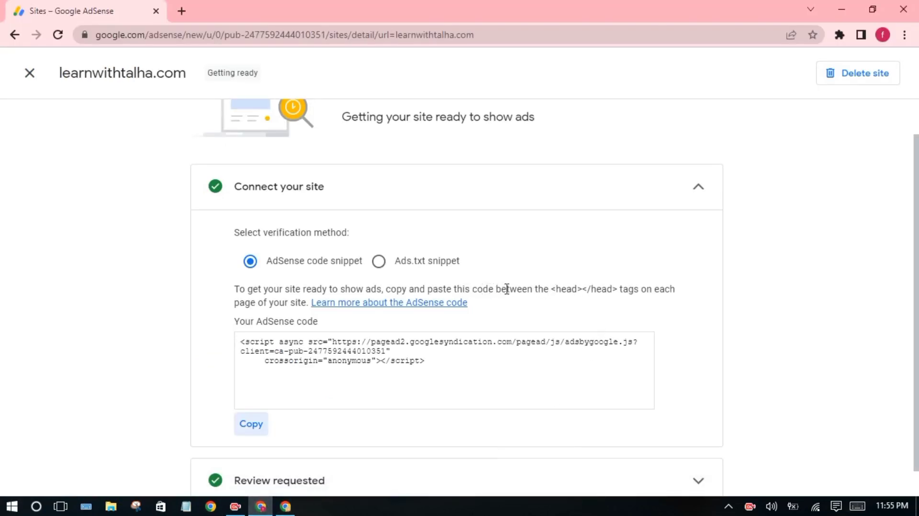
drag(550, 292, 597, 288)
click(571, 305)
click(592, 303)
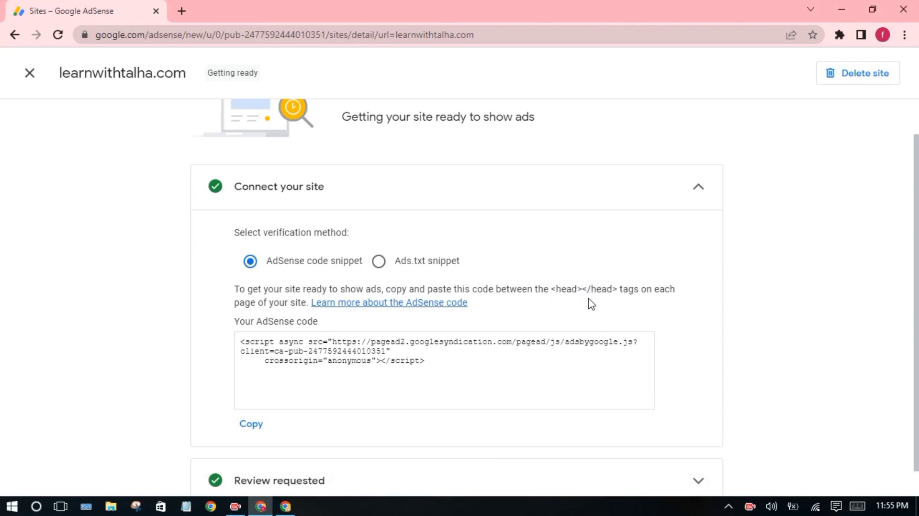
click(842, 10)
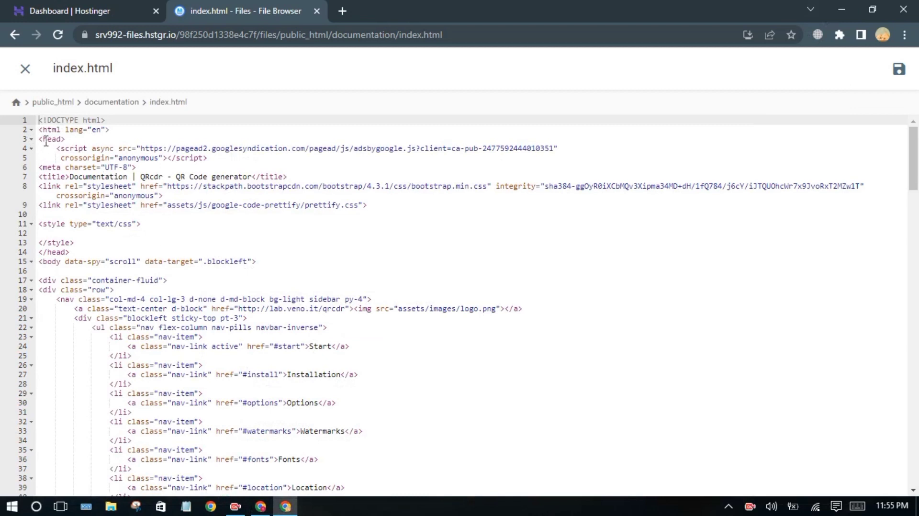
Step: Insert an empty line directly below the opening <head> tag in index.html
drag(39, 140, 70, 140)
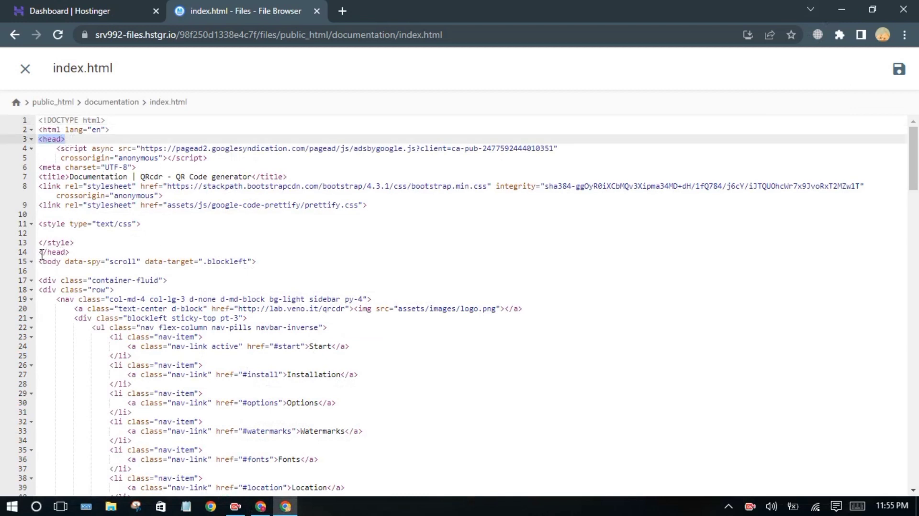
click(81, 142)
key(Return)
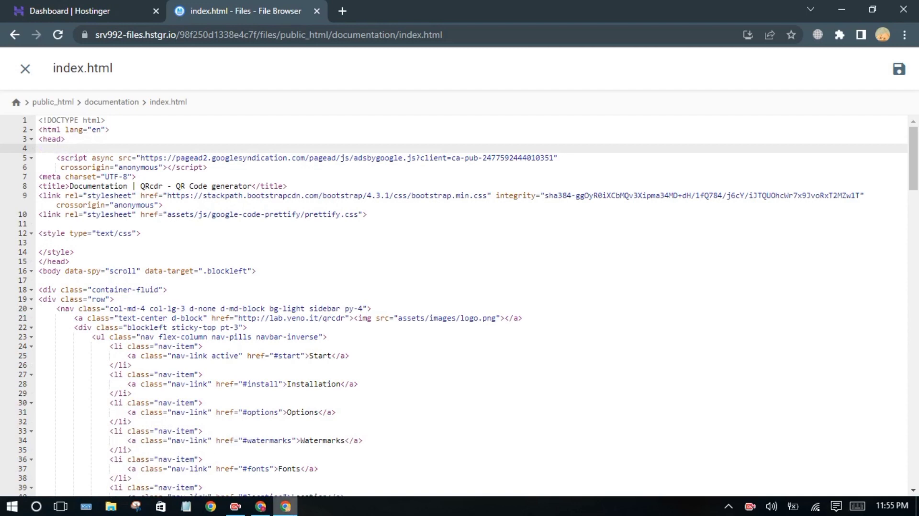
Step: Copy the AdSense code snippet again from the AdSense site page and return to the index.html editor
click(261, 507)
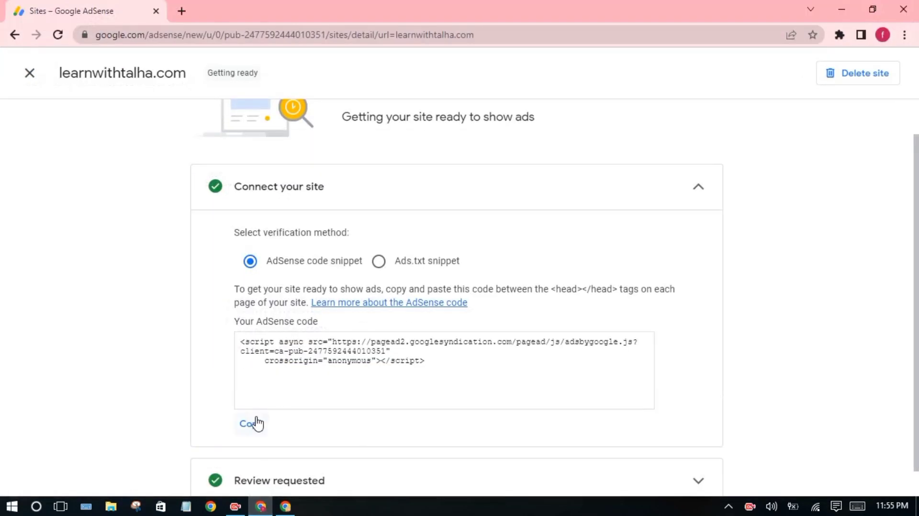
click(254, 424)
click(291, 506)
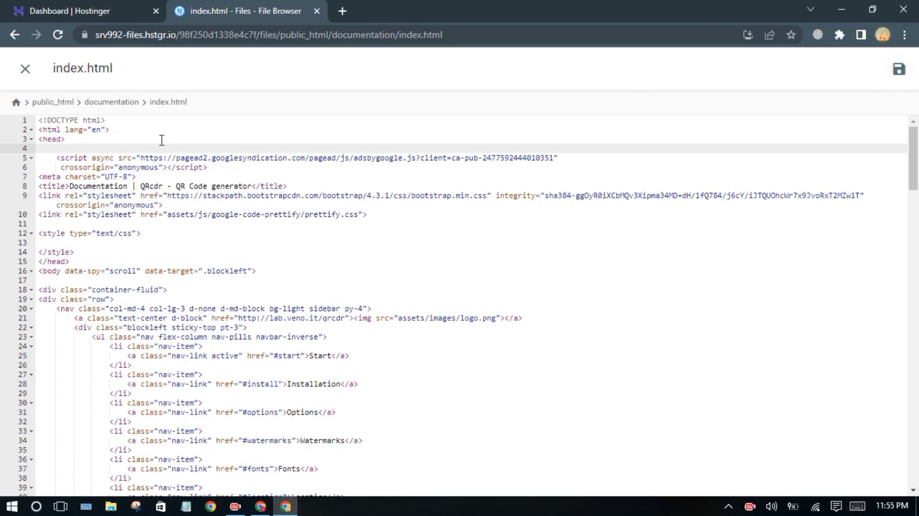
Step: Remove the empty line below the opening <head> tag, save index.html and close the editor
key(BackSpace)
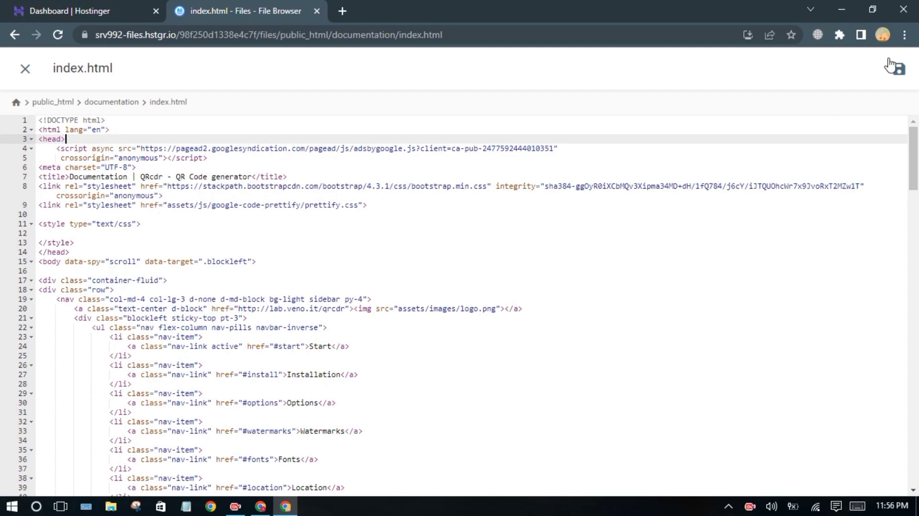
click(899, 69)
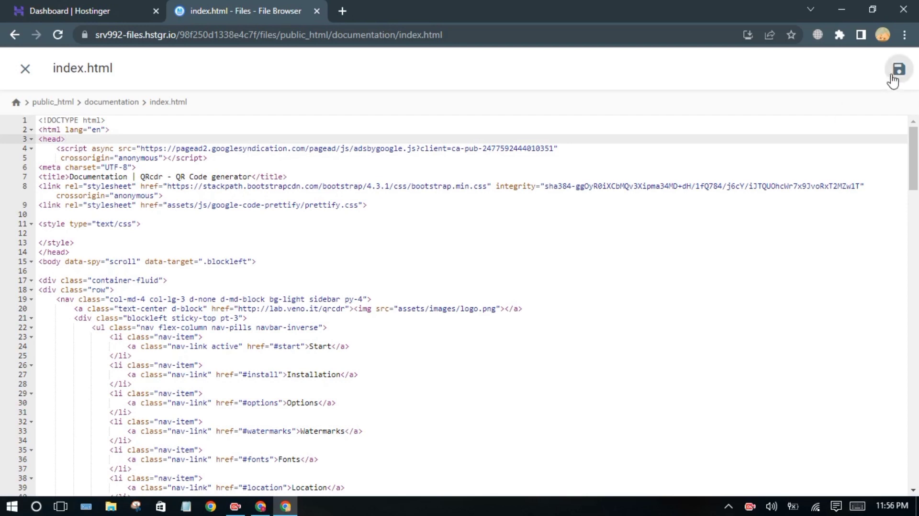
click(25, 68)
click(512, 114)
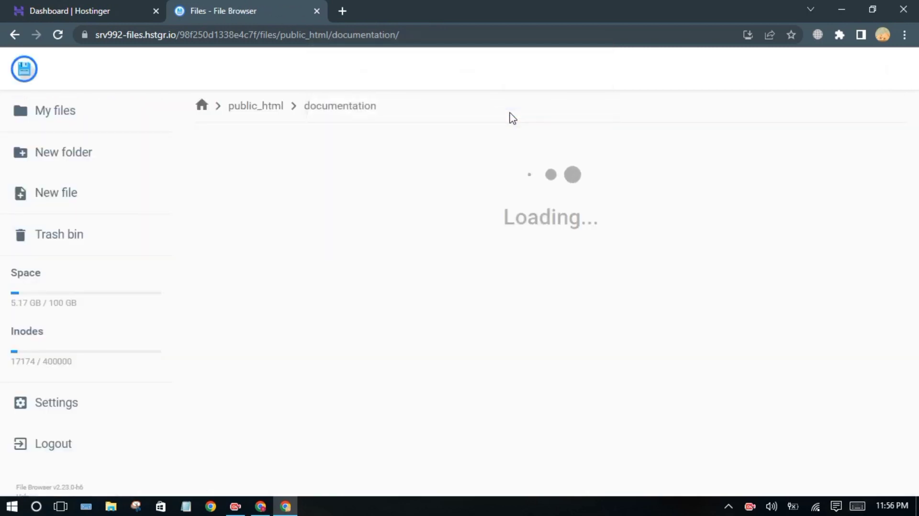
Step: Switch to AdSense, choose the Ads.txt snippet verification method, copy its snippet and return to the desktop
click(263, 506)
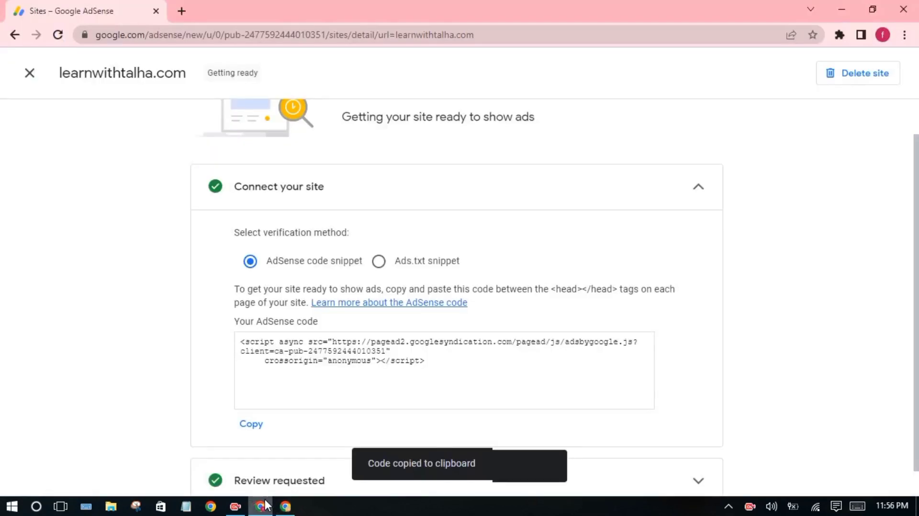
click(378, 262)
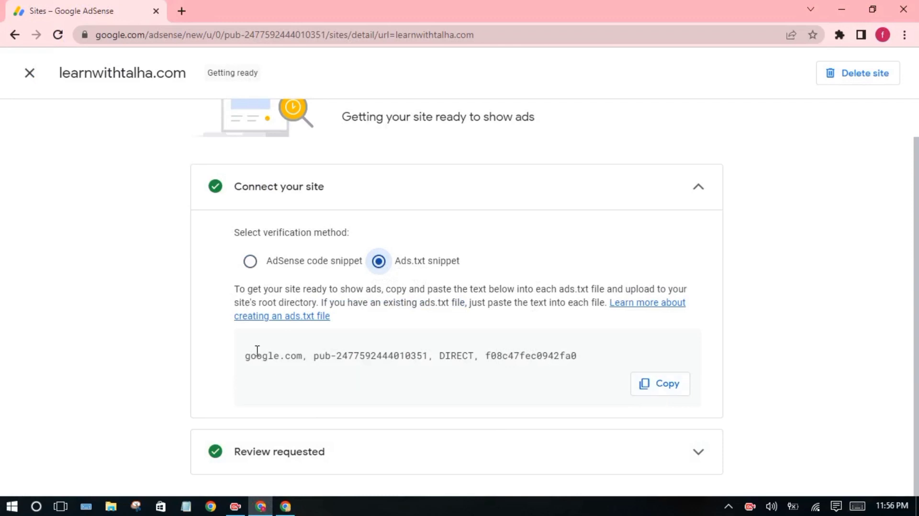
click(671, 388)
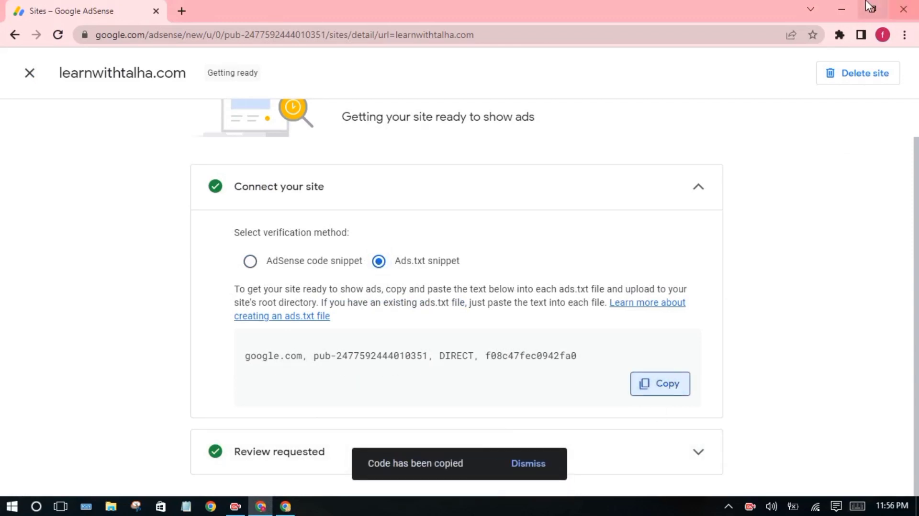
click(846, 8)
click(842, 9)
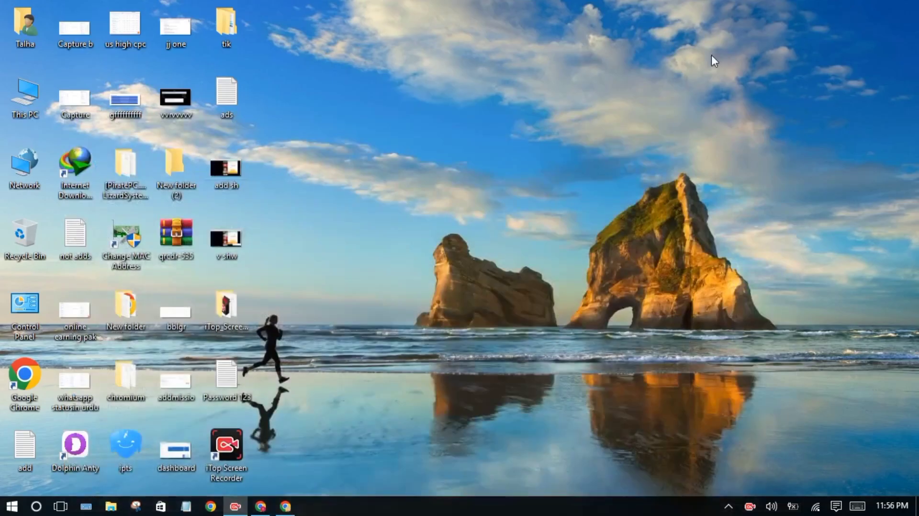
right_click(528, 142)
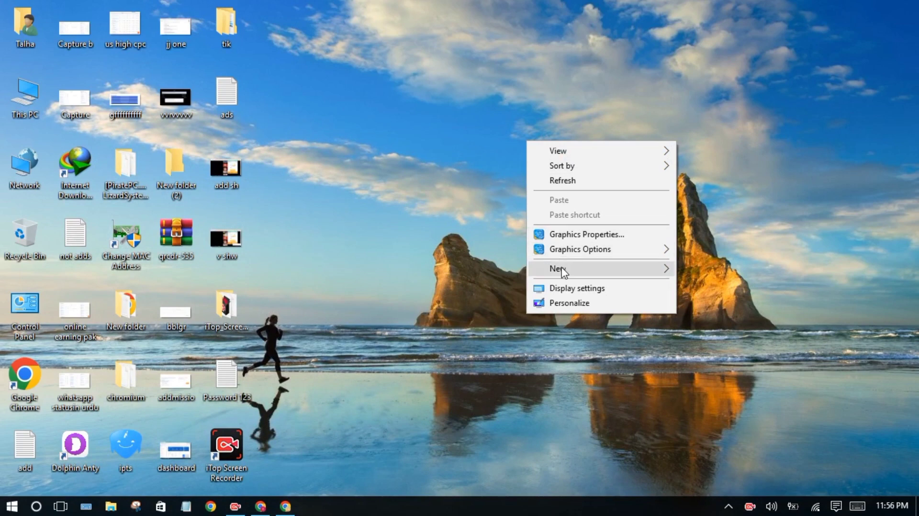
mouse_move(572, 271)
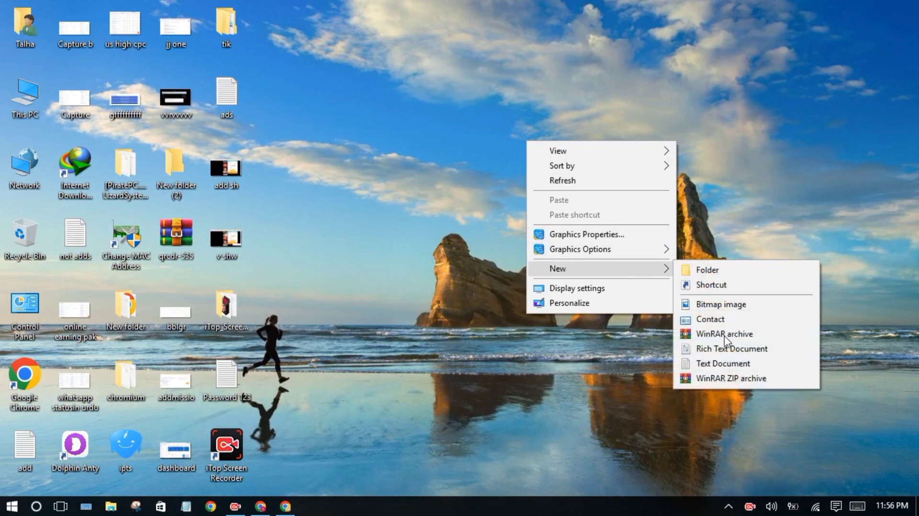
click(723, 363)
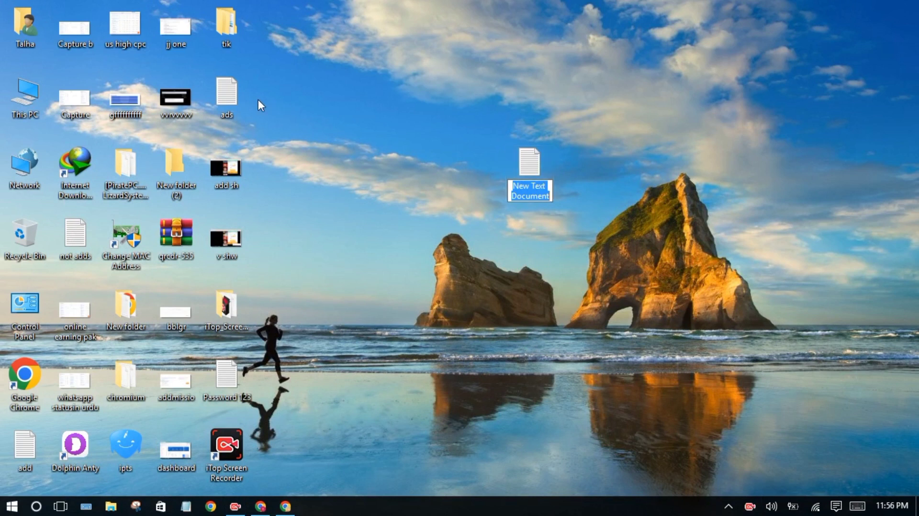
Step: Move the old ads file and the unnamed new text document from the desktop to the Recycle Bin
click(244, 100)
drag(250, 100, 19, 220)
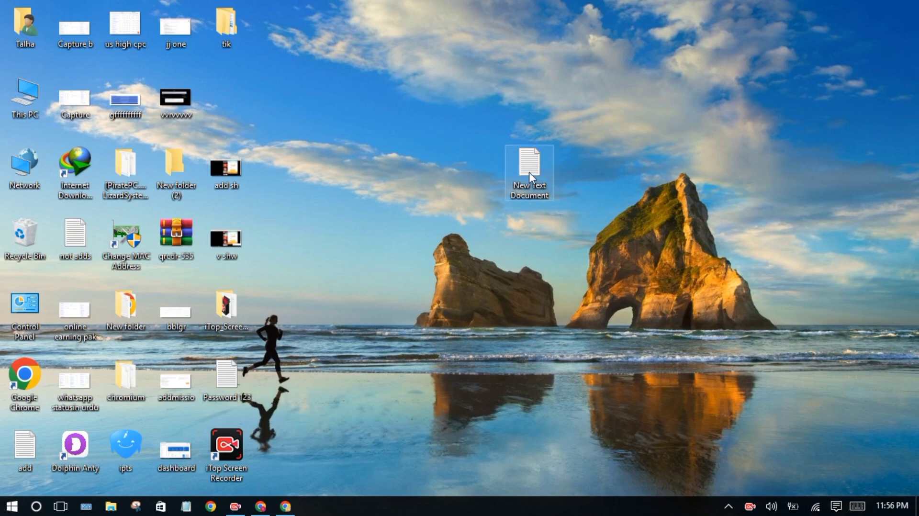
drag(529, 171, 23, 239)
Step: Create a new text document on the desktop and name it ads
right_click(424, 136)
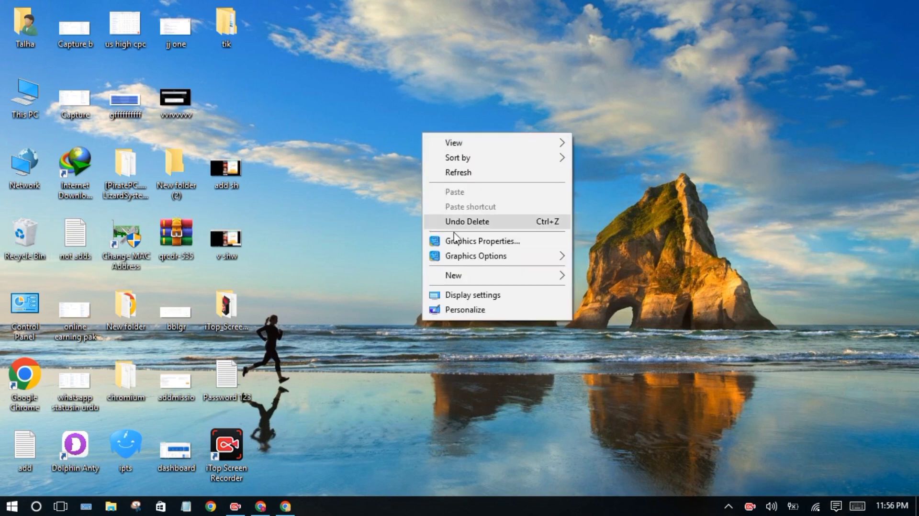
mouse_move(464, 279)
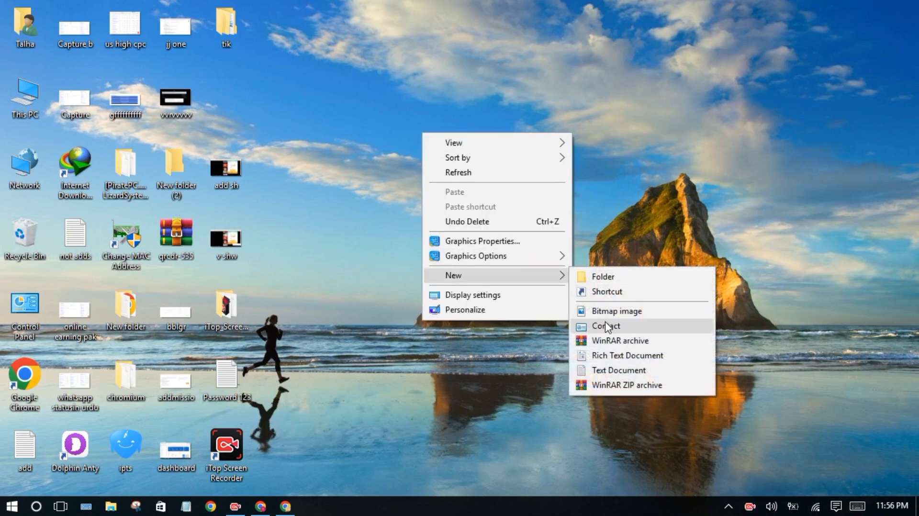
click(619, 370)
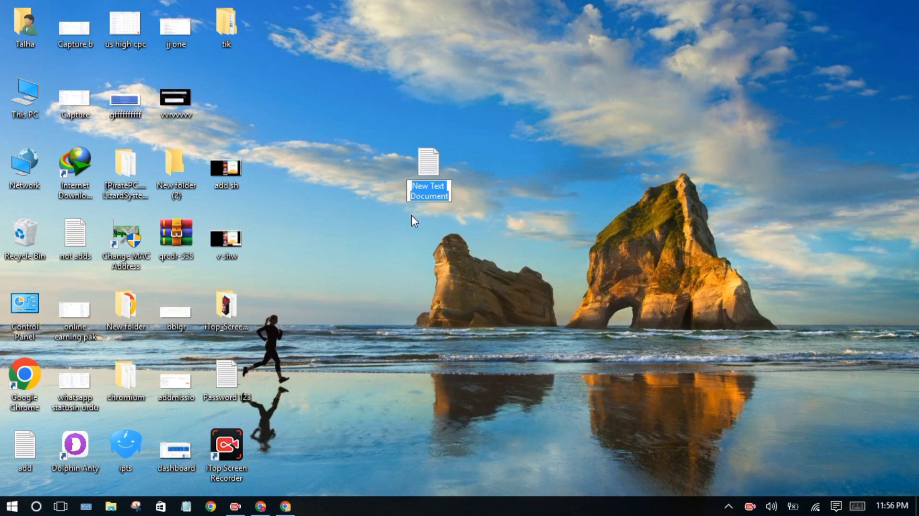
text(ads)
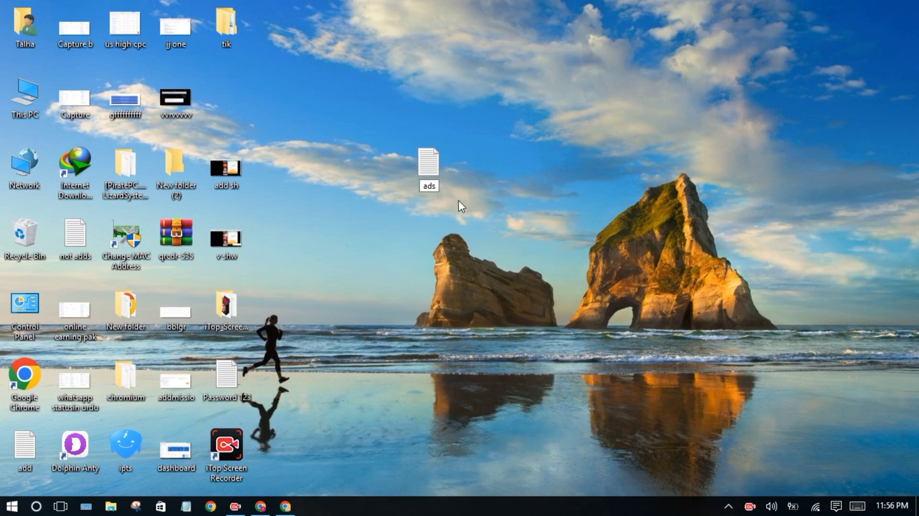
key(Return)
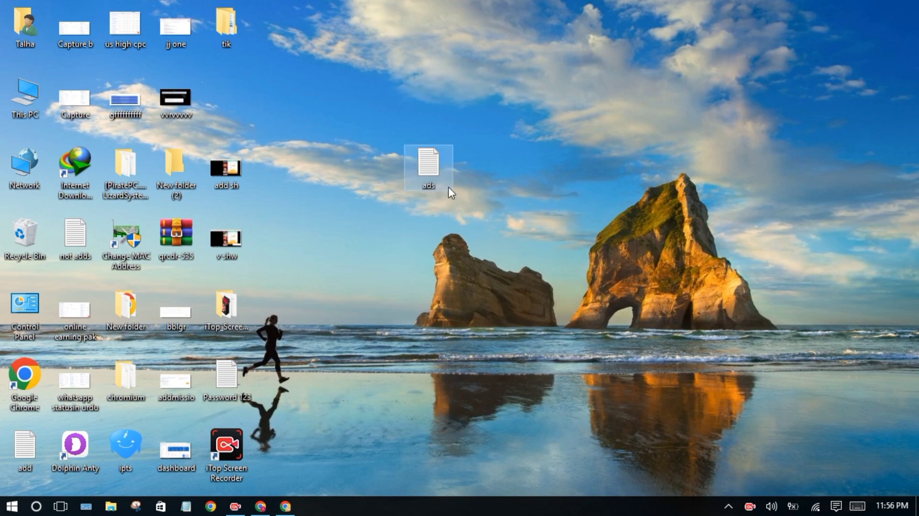
Step: Copy the Ads.txt snippet from AdSense into the ads text file on the desktop, save it and check its content
double_click(428, 164)
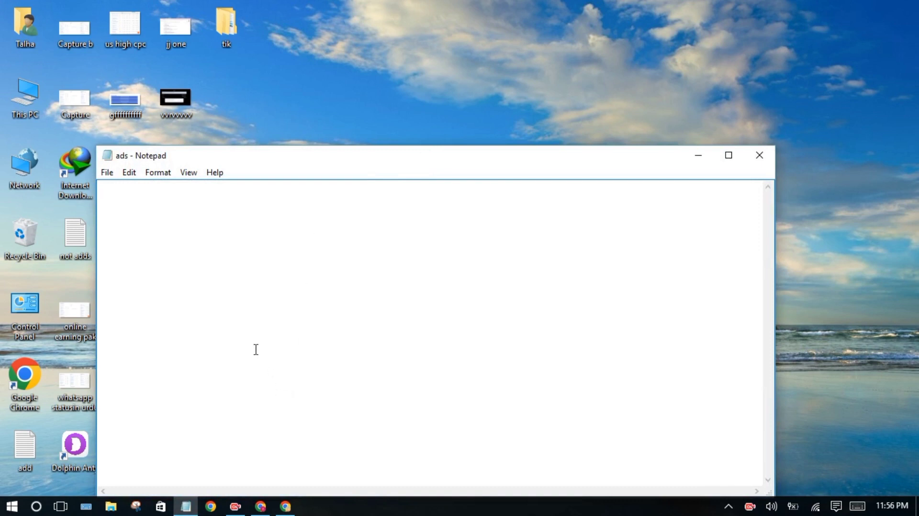
click(265, 504)
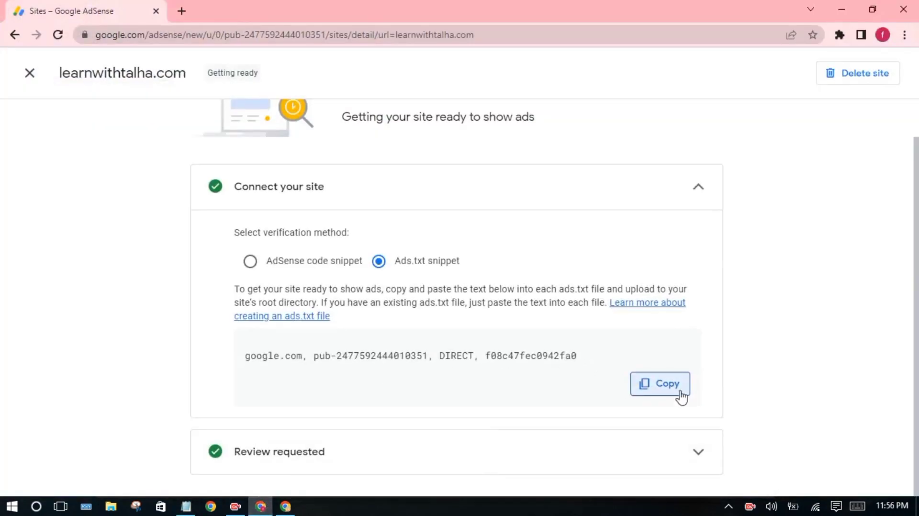
click(668, 383)
click(842, 9)
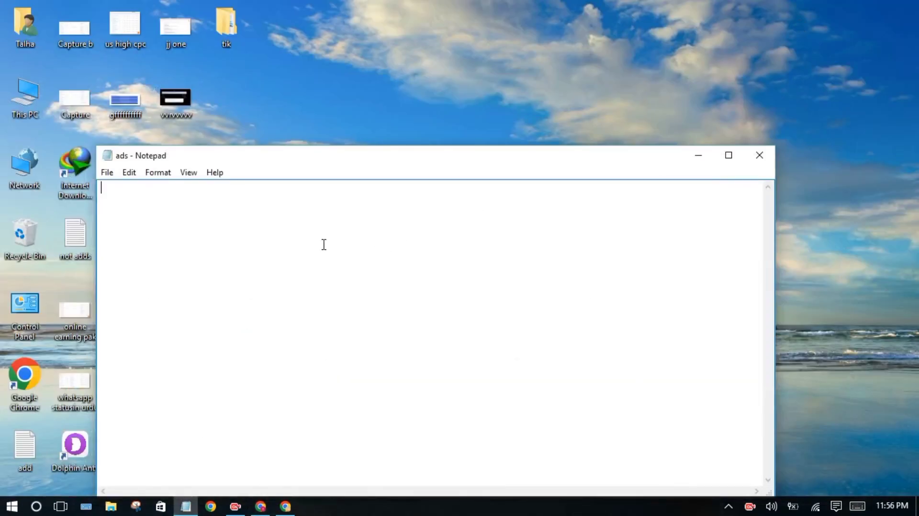
key(ctrl+v)
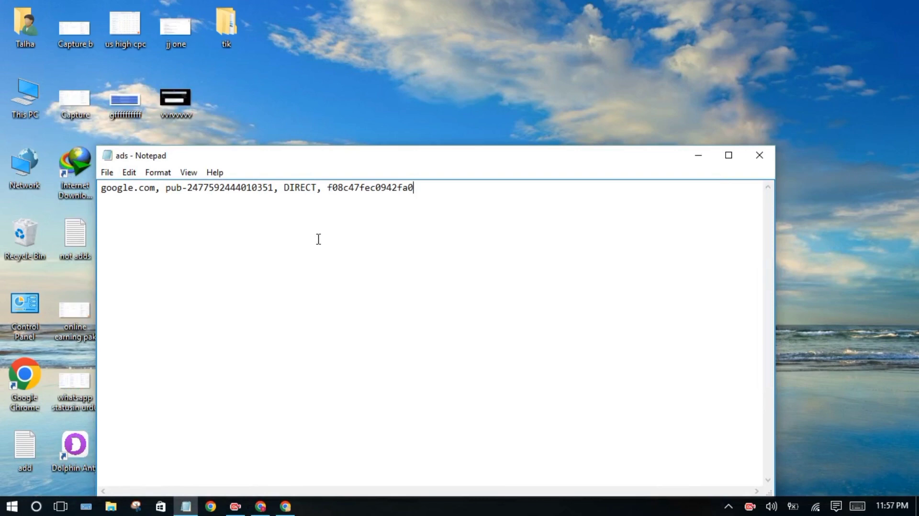
click(760, 155)
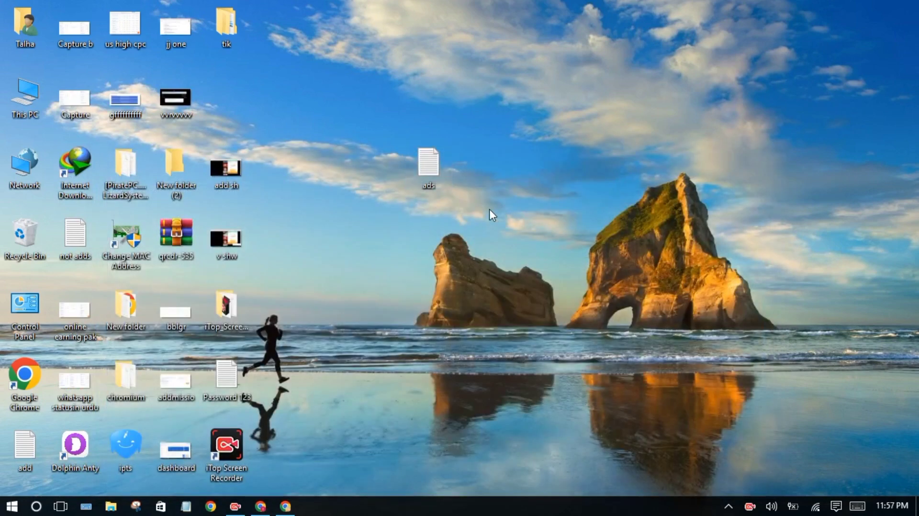
double_click(430, 166)
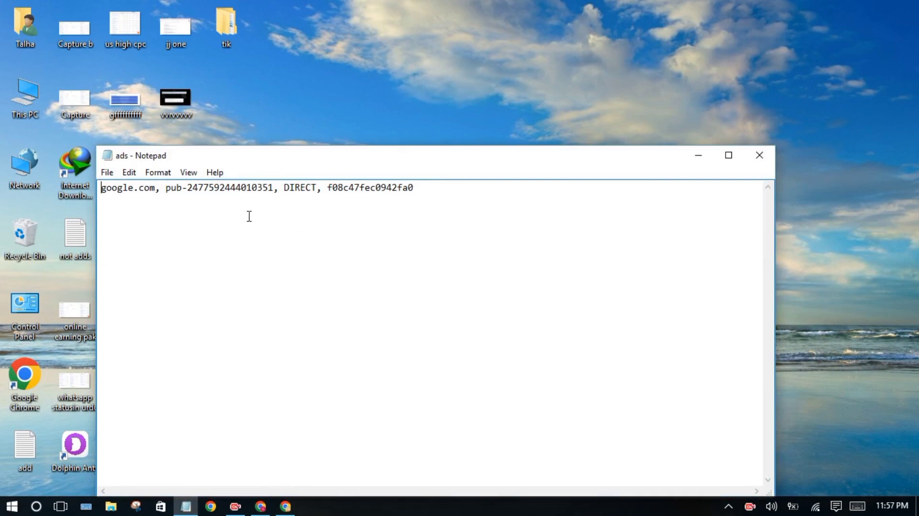
click(760, 156)
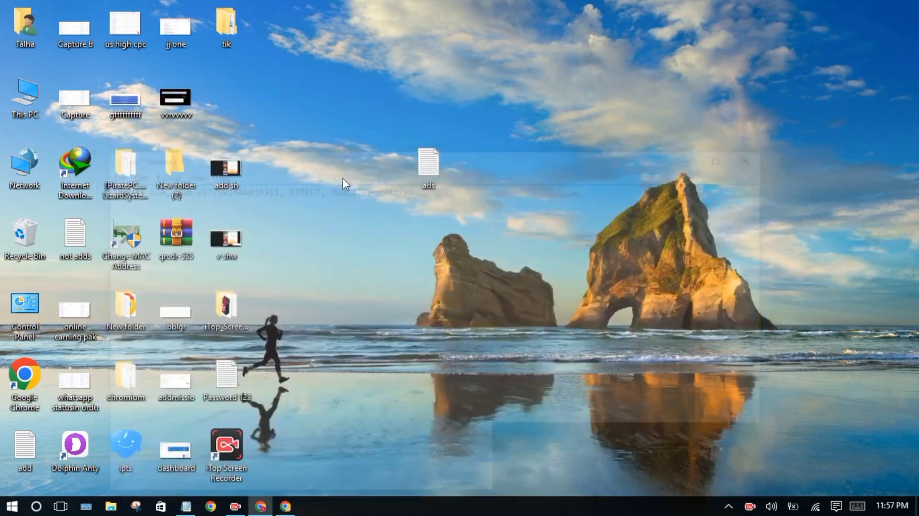
Step: Switch to the Hostinger file browser and open the public_html folder to reach its list of files
click(286, 506)
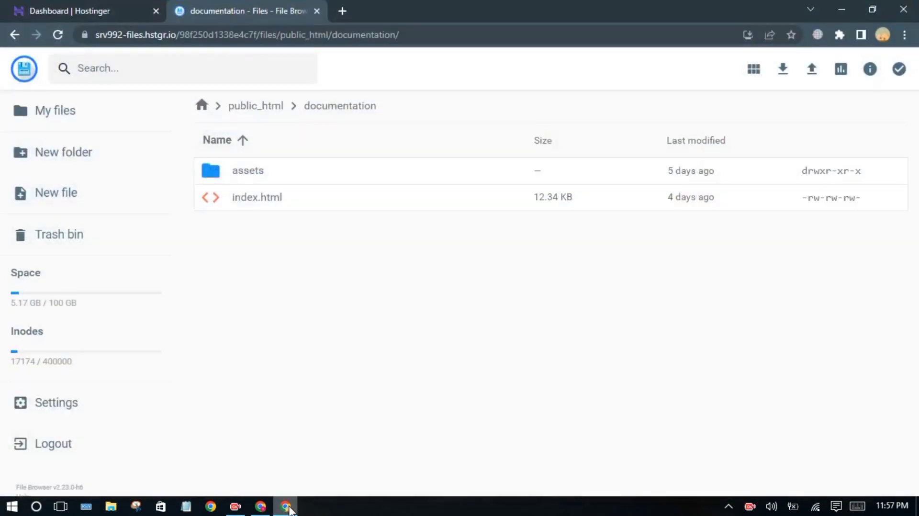
click(256, 113)
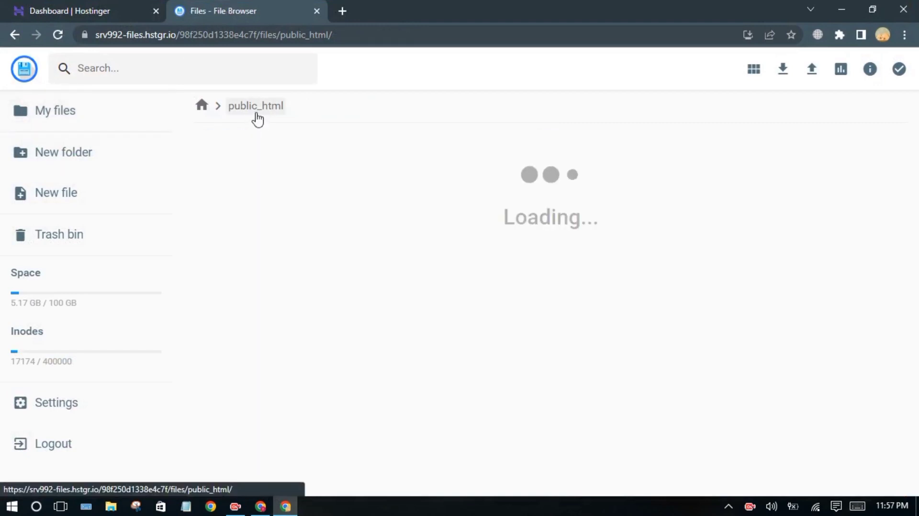
click(202, 106)
double_click(255, 181)
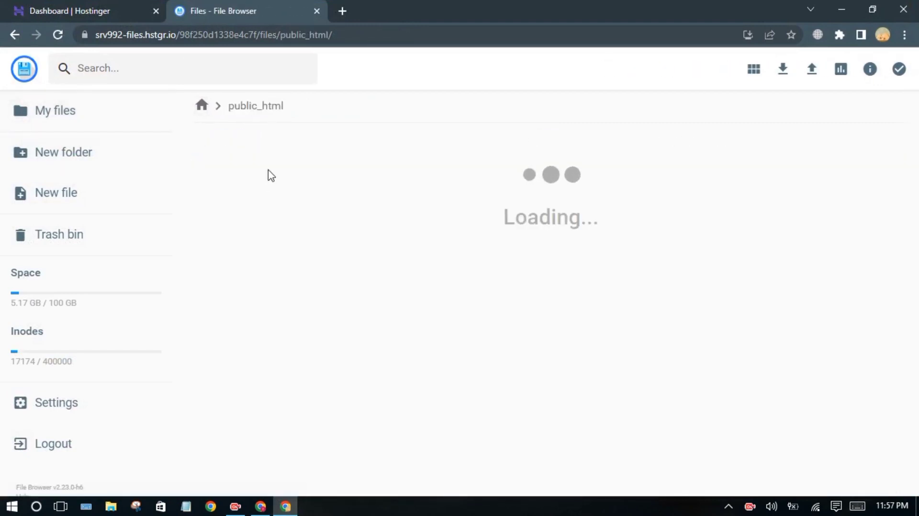
scroll(319, 267, down, 3)
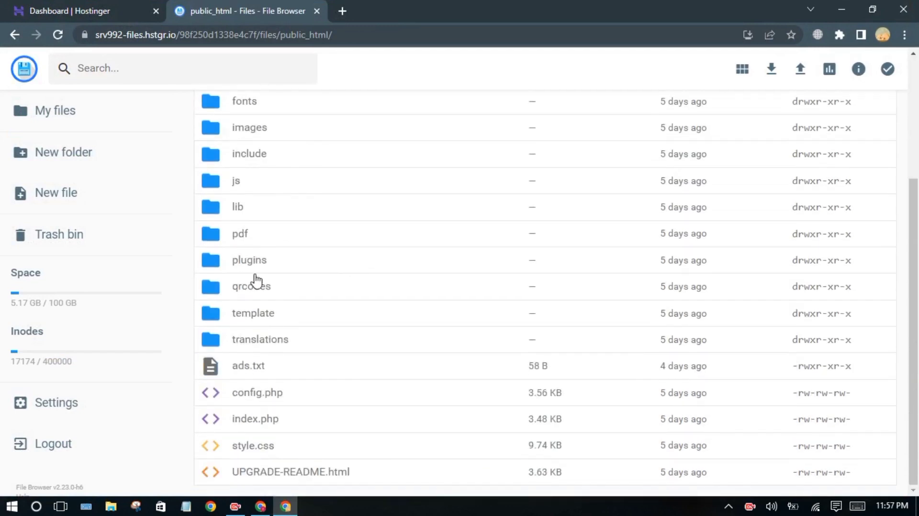
click(798, 76)
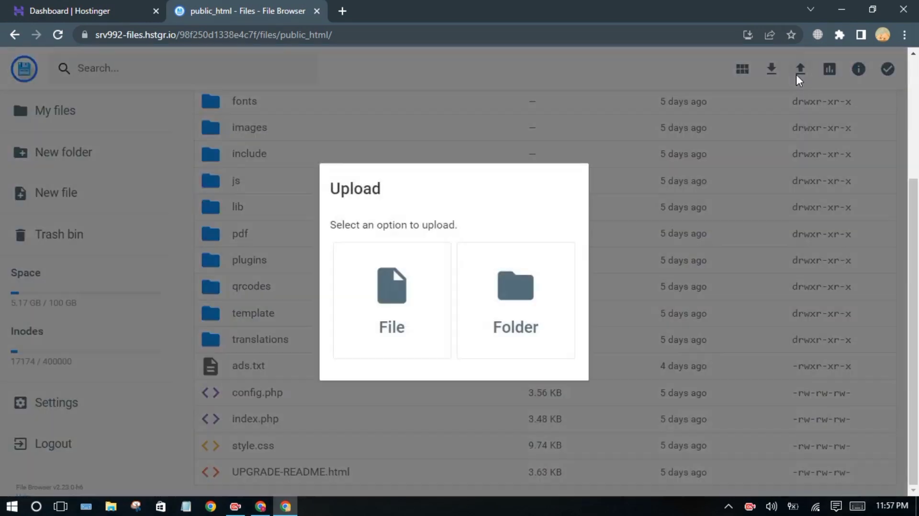
click(405, 311)
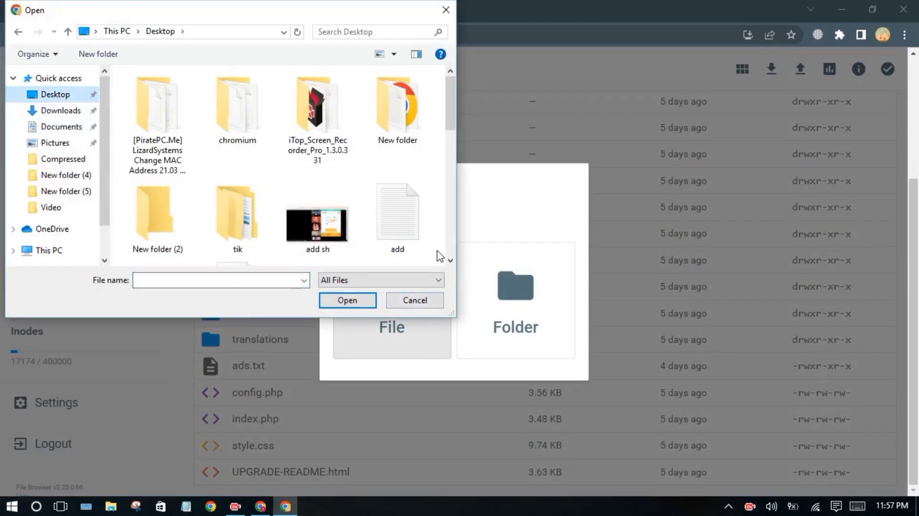
scroll(372, 232, down, 3)
scroll(360, 233, down, 5)
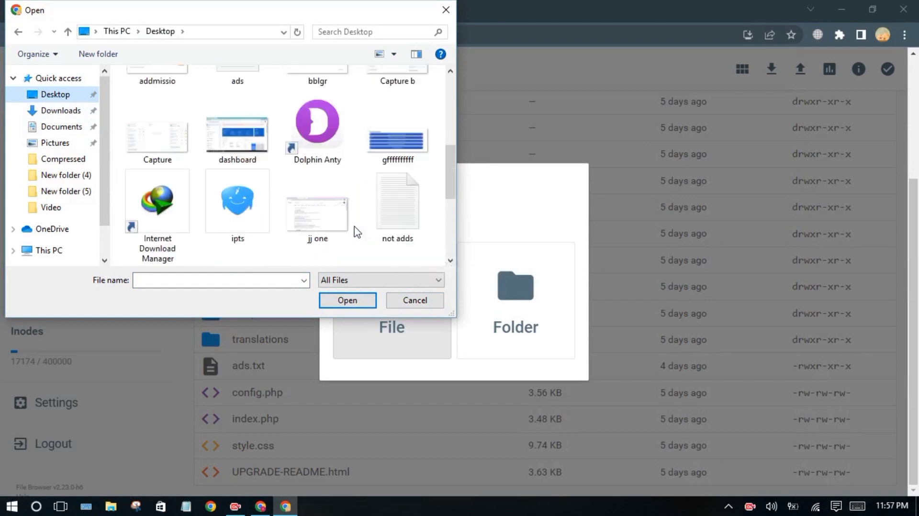
scroll(357, 232, down, 2)
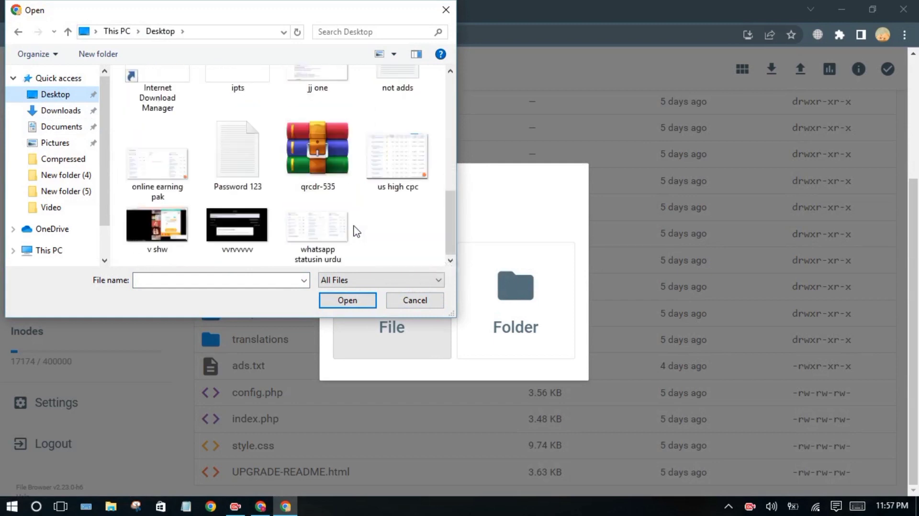
scroll(357, 232, up, 5)
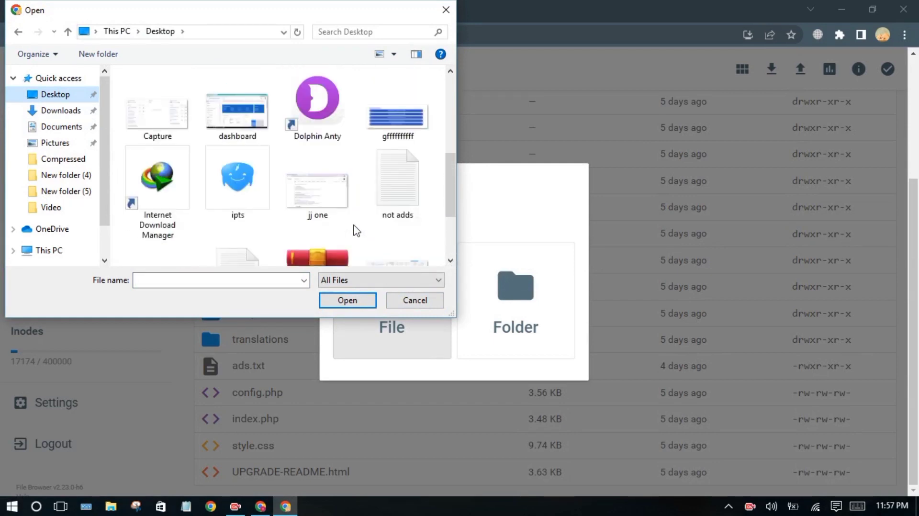
scroll(357, 231, up, 4)
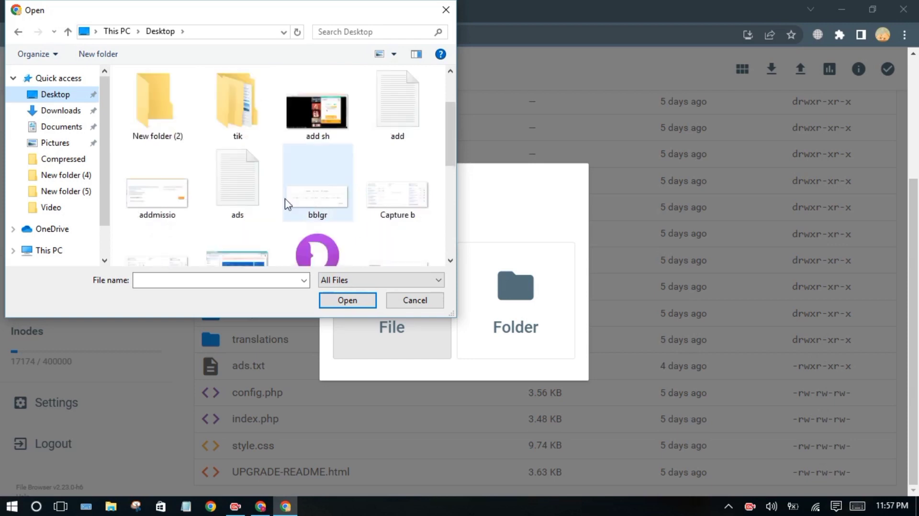
click(260, 194)
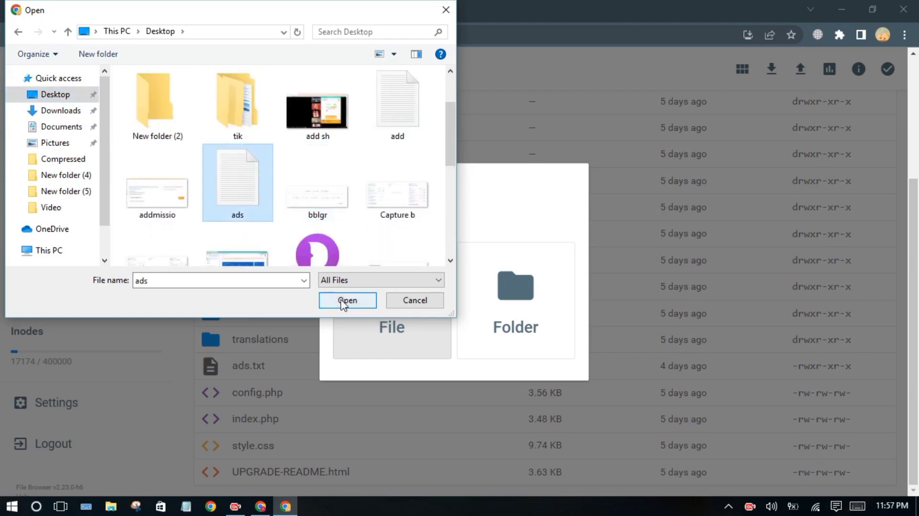
click(403, 303)
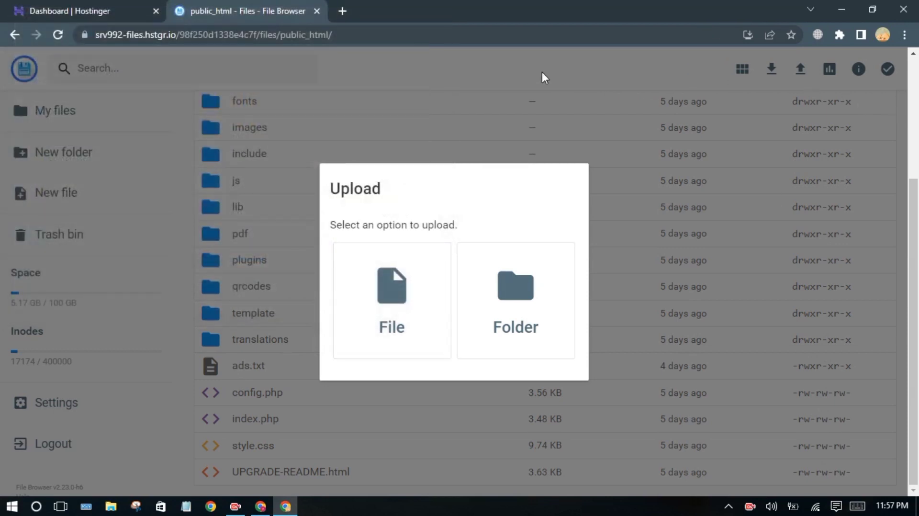
click(542, 71)
Step: Try to transfer the ads file directly from the desktop into the public_html folder
click(841, 9)
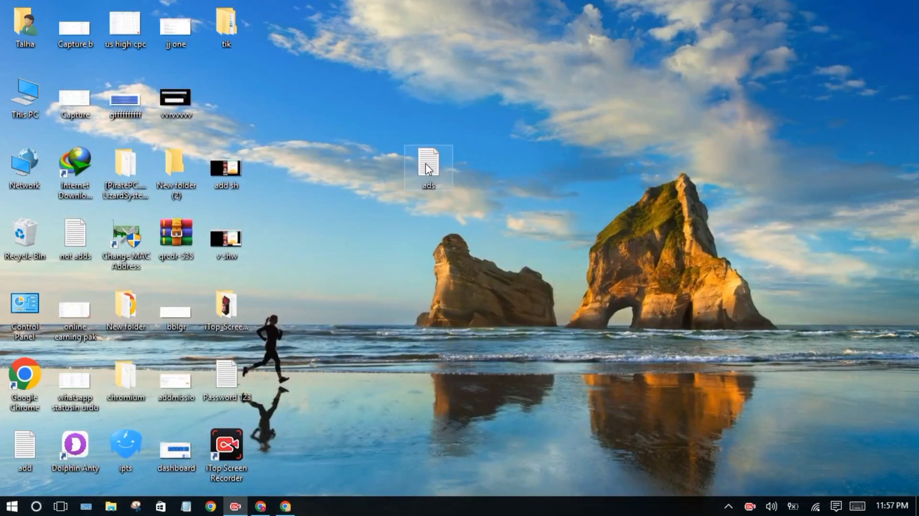
drag(426, 164, 321, 441)
drag(297, 503, 356, 514)
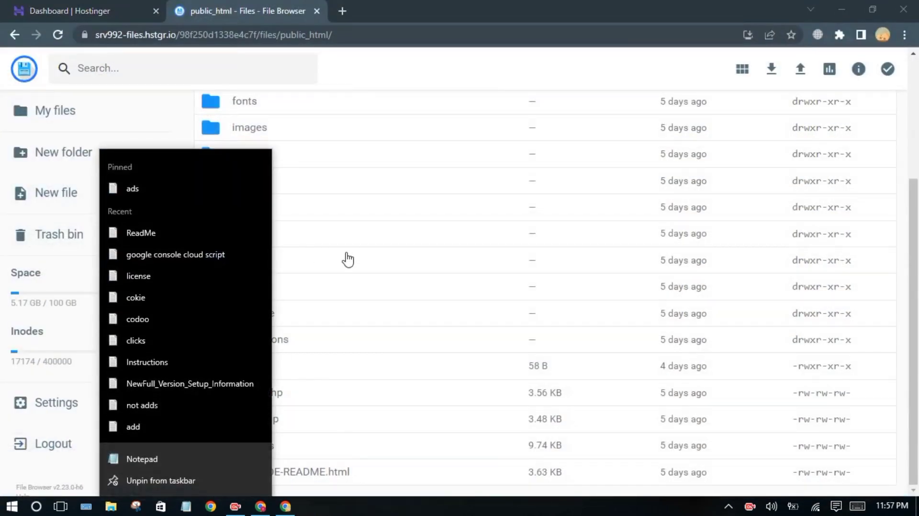
click(592, 6)
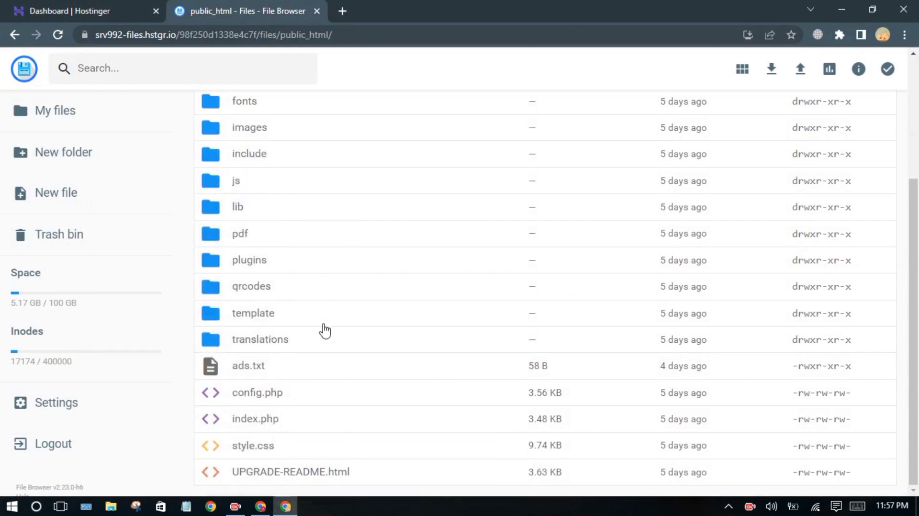
scroll(325, 330, up, 4)
Step: Return to the AdSense page for learnwithtalha.com that shows the Ads.txt snippet
click(836, 4)
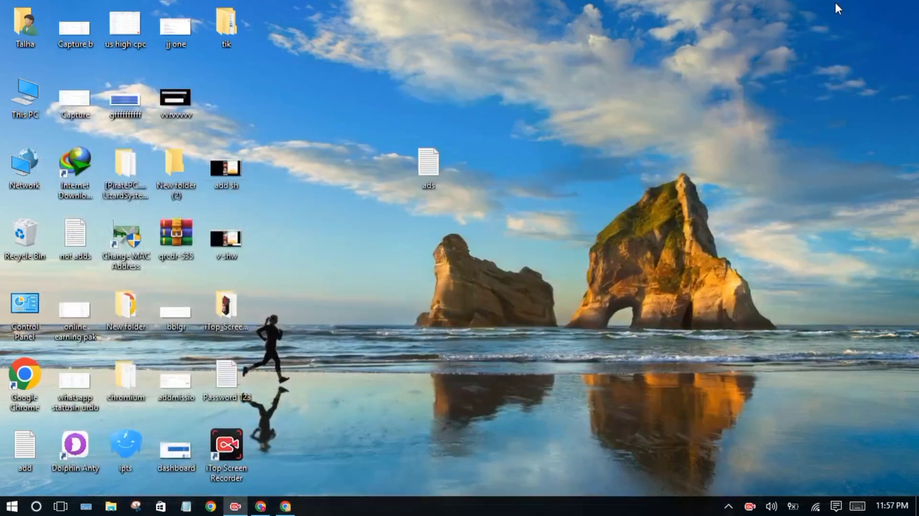
click(261, 507)
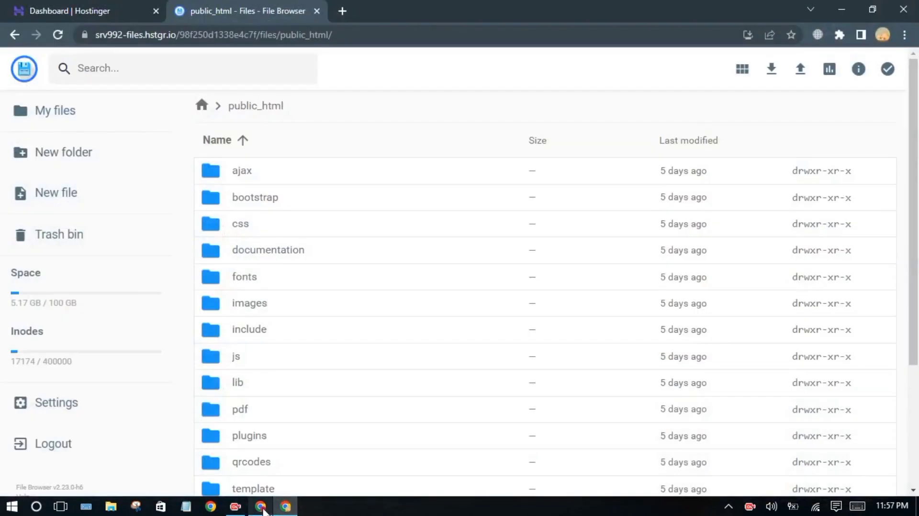
click(261, 509)
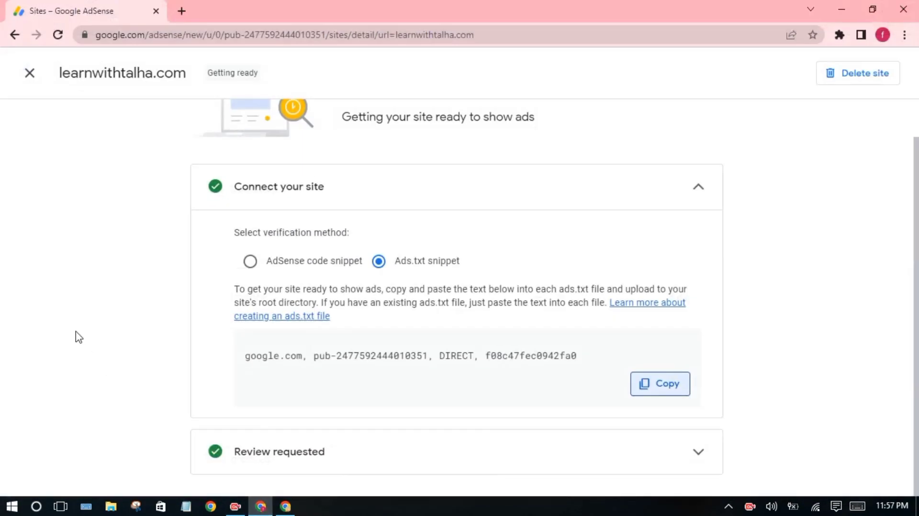